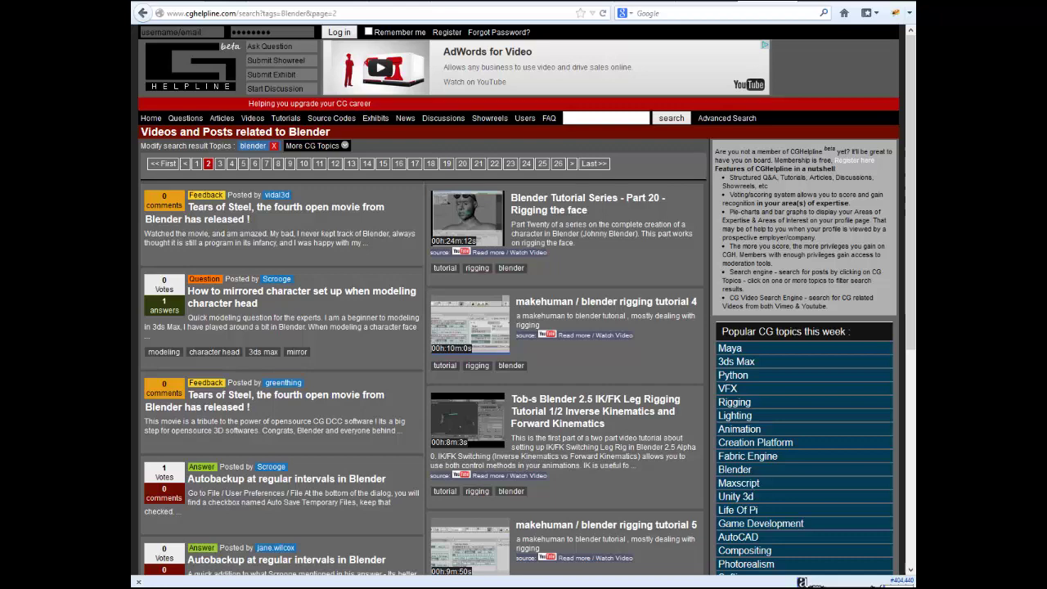
- Bring up the Blender_Test folder window, move it left, and select test_particles_30
{"action": "key", "text": "alt+Tab"}
{"action": "left_click_drag", "start_coordinate": [615, 72], "coordinate": [543, 117]}
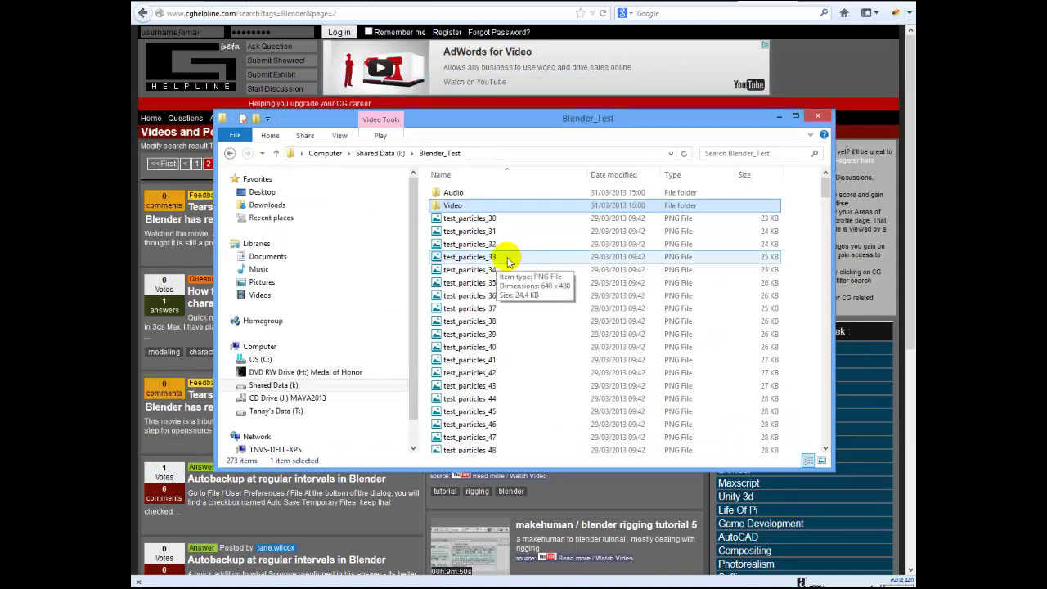
{"action": "left_click", "coordinate": [476, 219]}
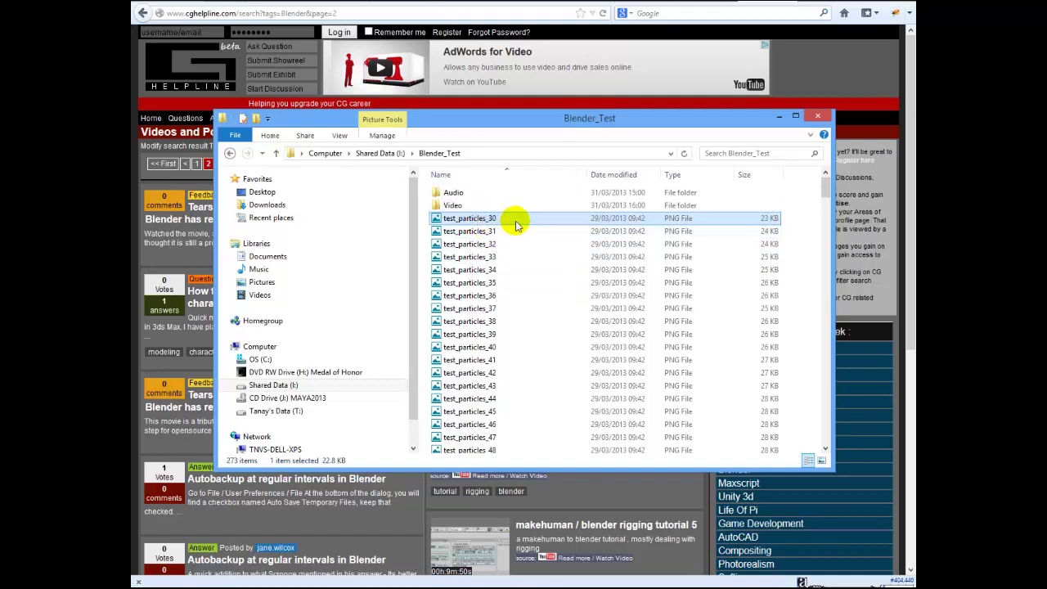
- Browse the PNG frames down to test_particles_300 and back to test_particles_30
{"action": "left_click_drag", "start_coordinate": [826, 181], "coordinate": [806, 437]}
{"action": "left_click", "coordinate": [505, 446]}
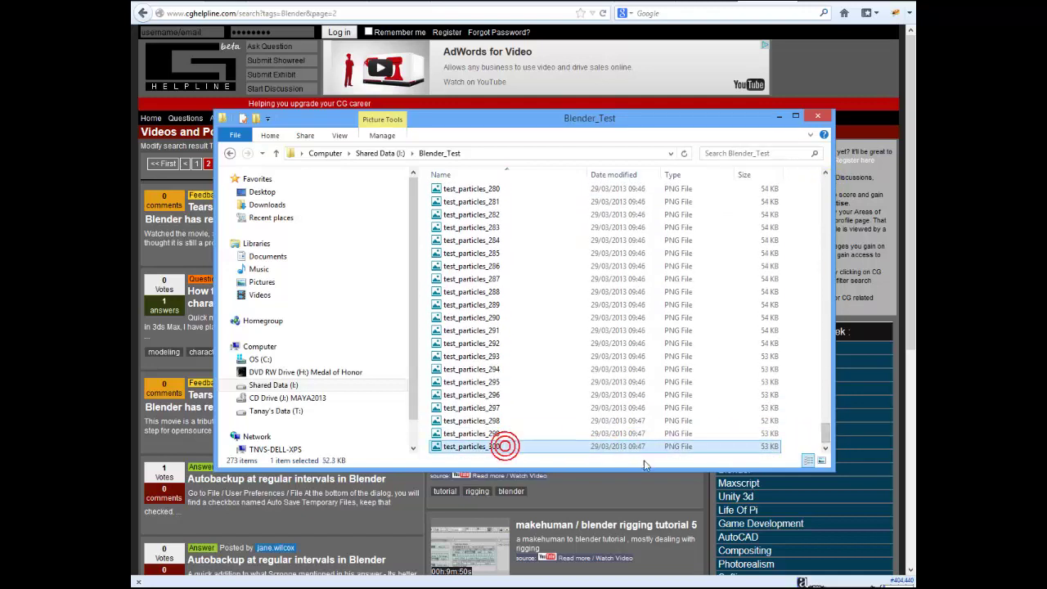
{"action": "left_click_drag", "start_coordinate": [826, 436], "coordinate": [808, 181]}
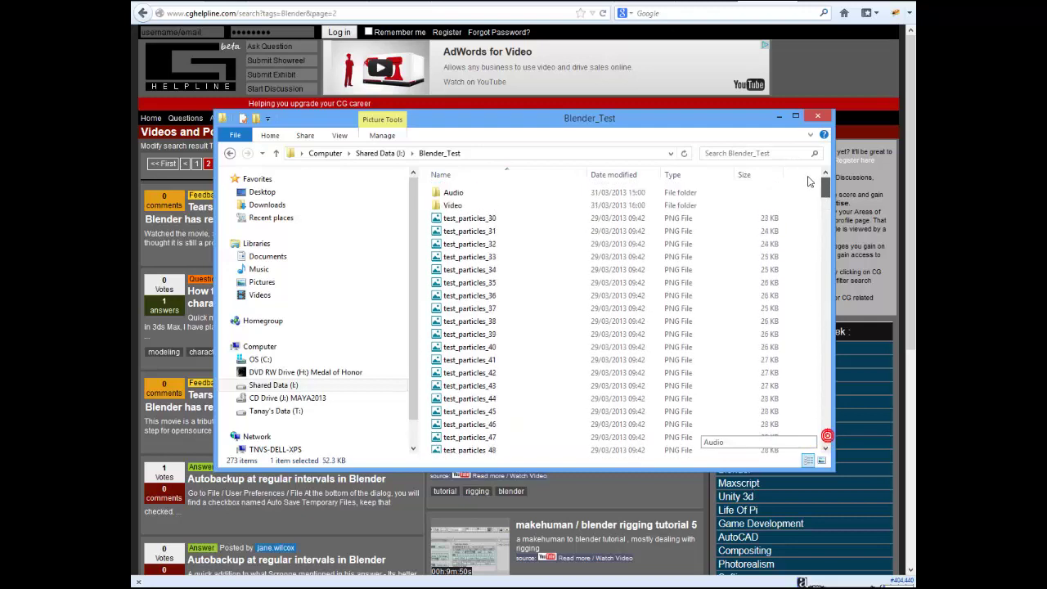
{"action": "left_click", "coordinate": [491, 220]}
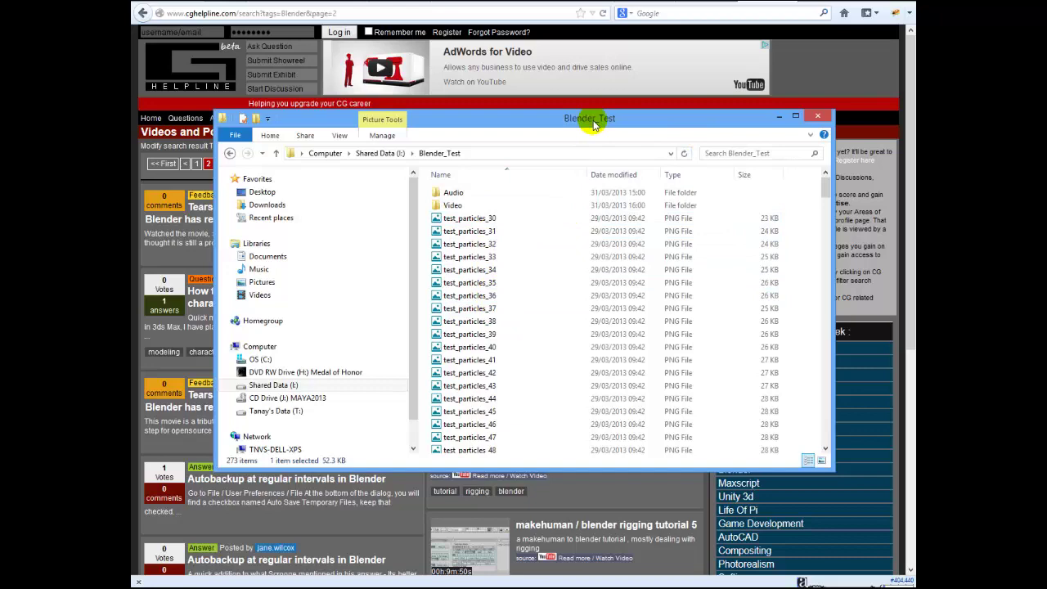
{"action": "mouse_move", "coordinate": [593, 125]}
{"action": "left_mouse_down"}
{"action": "mouse_move", "coordinate": [620, 121]}
{"action": "mouse_move", "coordinate": [589, 107]}
{"action": "mouse_move", "coordinate": [581, 123]}
{"action": "left_mouse_up"}
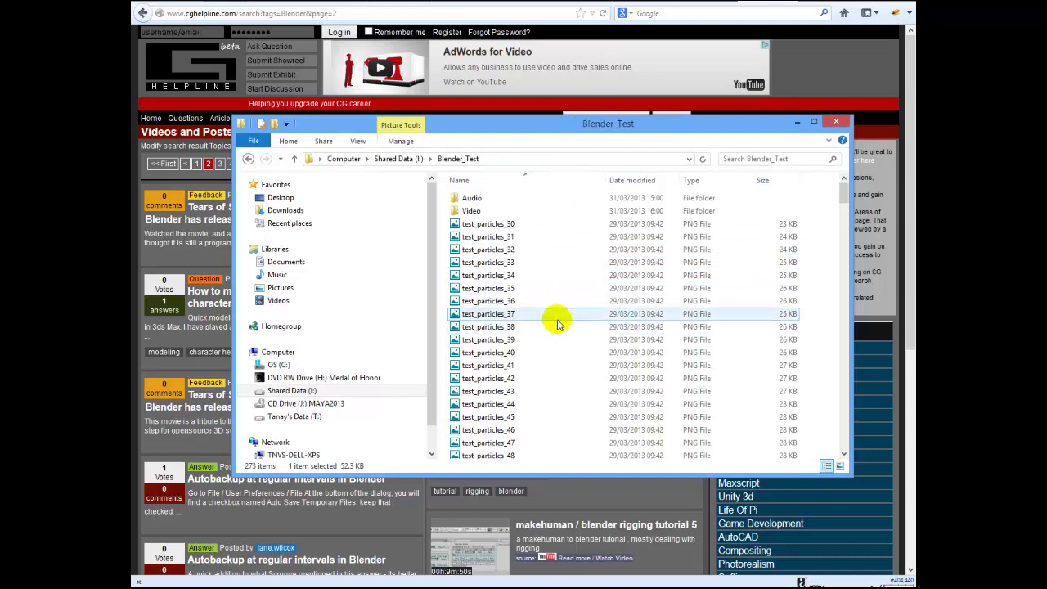
{"action": "scroll", "coordinate": [556, 324], "scroll_direction": "down", "scroll_amount": 3}
{"action": "scroll", "coordinate": [554, 318], "scroll_direction": "up", "scroll_amount": 3}
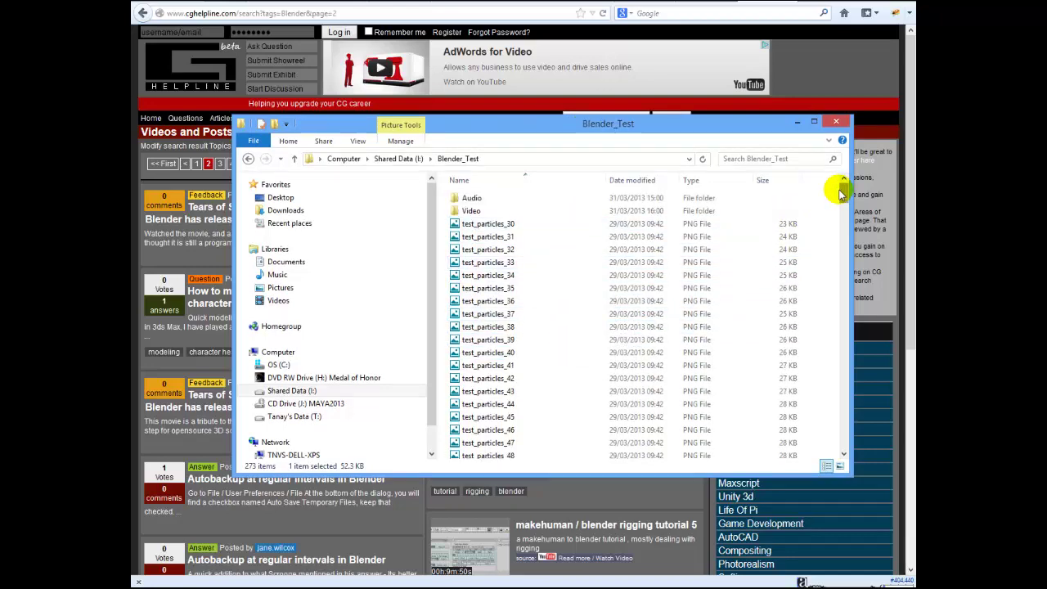
- Launch Blender 2.66, dismiss the splash screen, and show the 3D view's editor type list
{"action": "mouse_move", "coordinate": [843, 194]}
{"action": "left_mouse_down"}
{"action": "mouse_move", "coordinate": [845, 446]}
{"action": "mouse_move", "coordinate": [834, 218]}
{"action": "mouse_move", "coordinate": [845, 194]}
{"action": "left_mouse_up"}
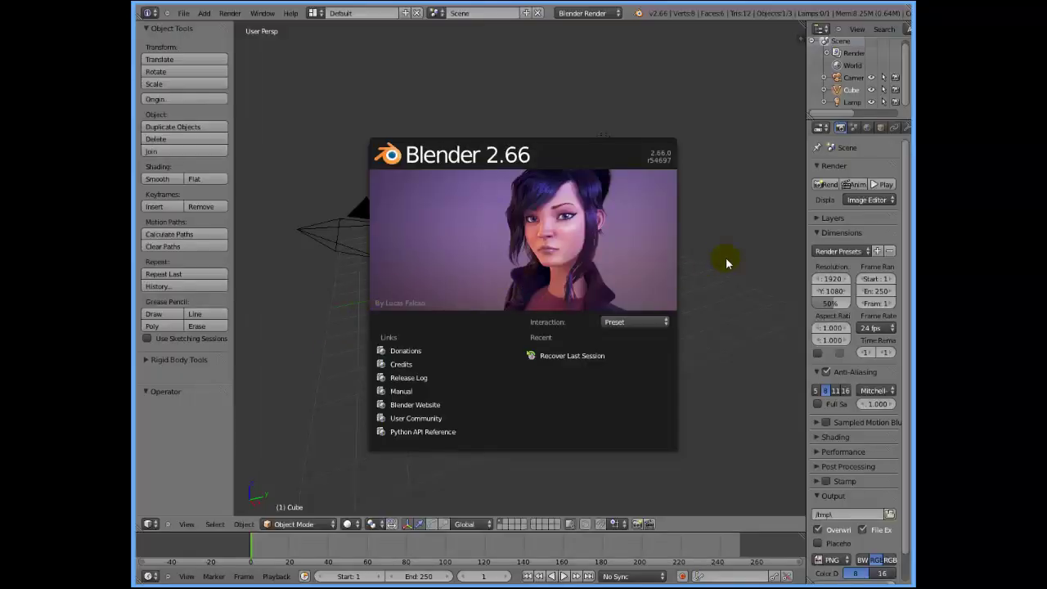
{"action": "left_click", "coordinate": [725, 263]}
{"action": "left_click", "coordinate": [149, 524]}
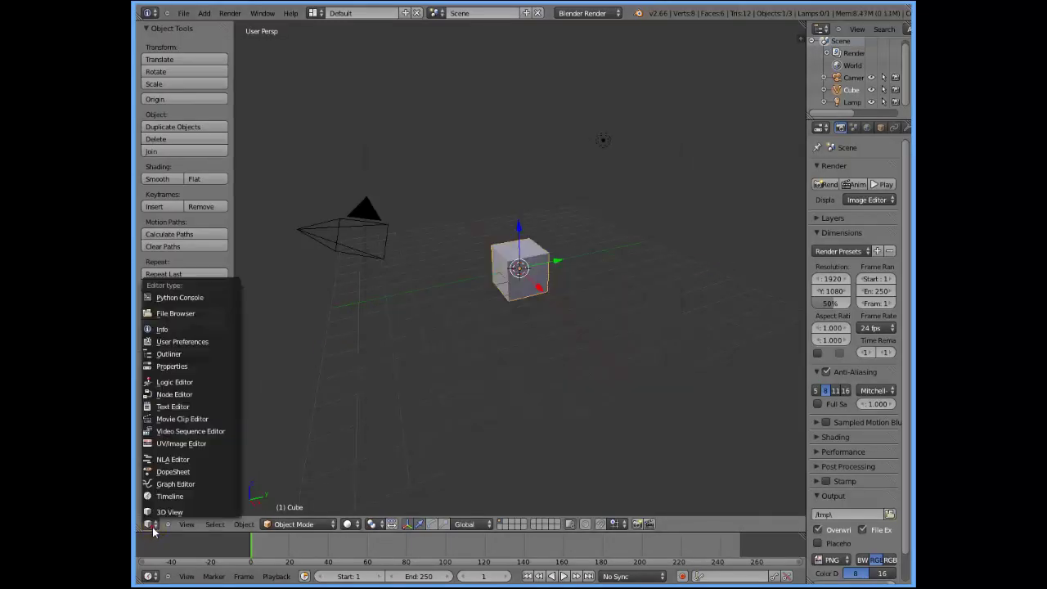
- Make the main area a Video Sequence Editor in Sequencer & Preview mode with a larger preview
{"action": "left_click", "coordinate": [185, 434]}
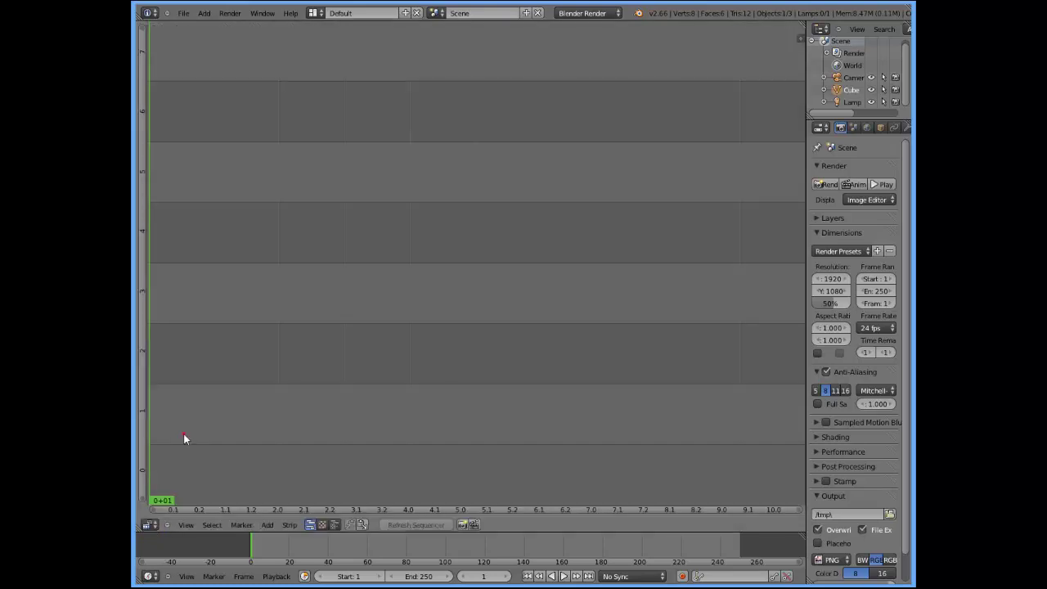
{"action": "left_click", "coordinate": [334, 525]}
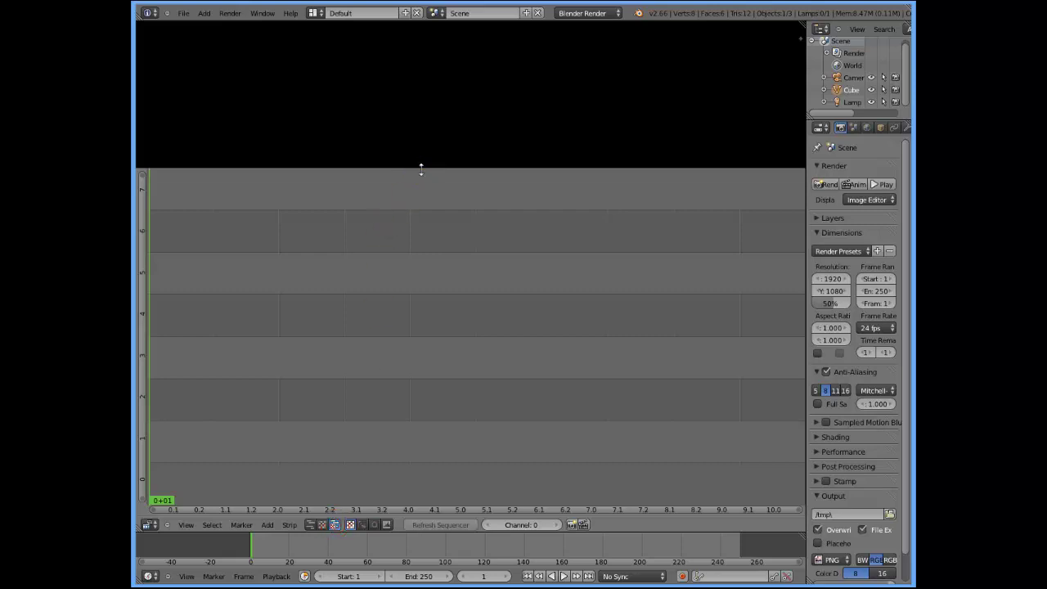
{"action": "left_click_drag", "start_coordinate": [419, 169], "coordinate": [417, 311]}
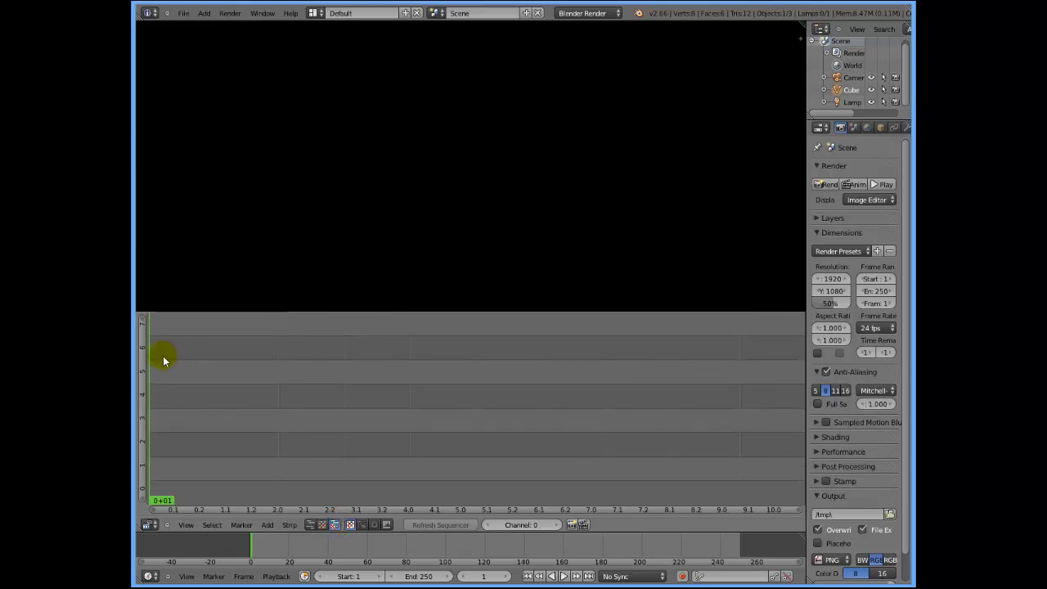
- Add an image strip of all test_particles PNG frames from I:\Blender_Test
{"action": "left_click", "coordinate": [268, 524]}
{"action": "left_click", "coordinate": [283, 465]}
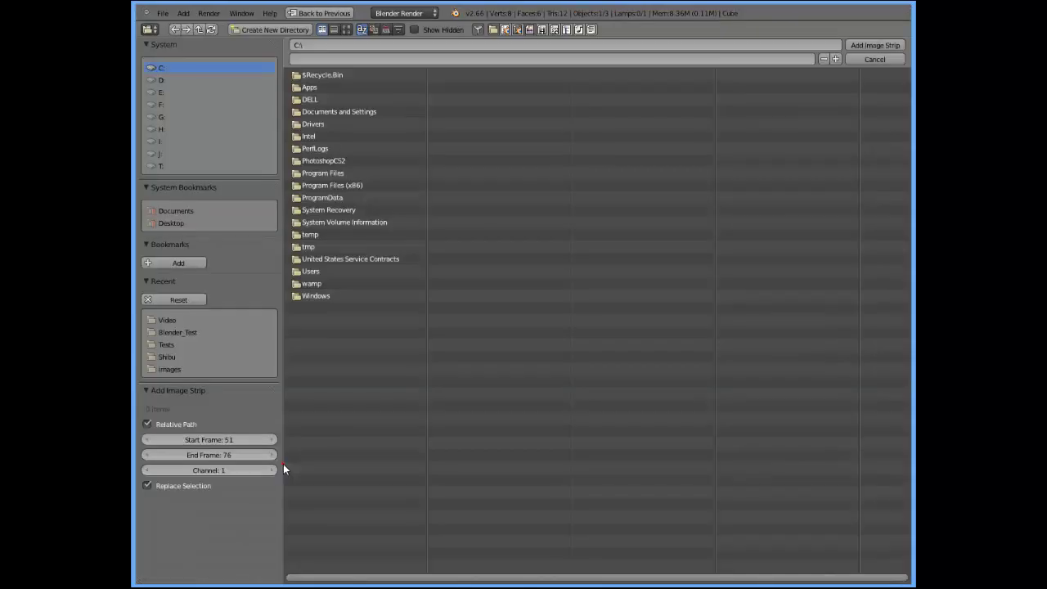
{"action": "left_click", "coordinate": [159, 140]}
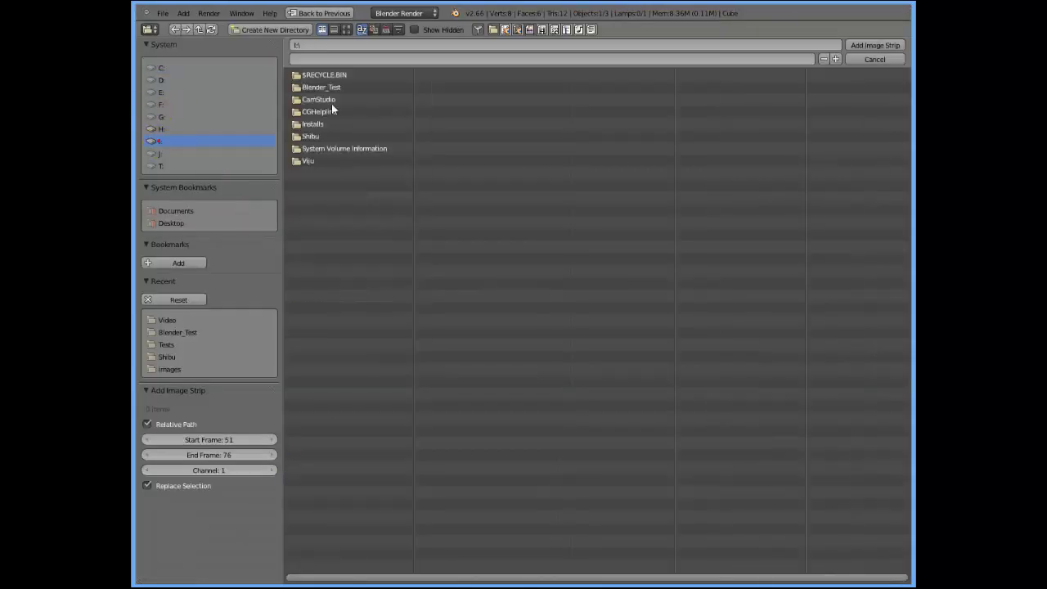
{"action": "left_click", "coordinate": [321, 87]}
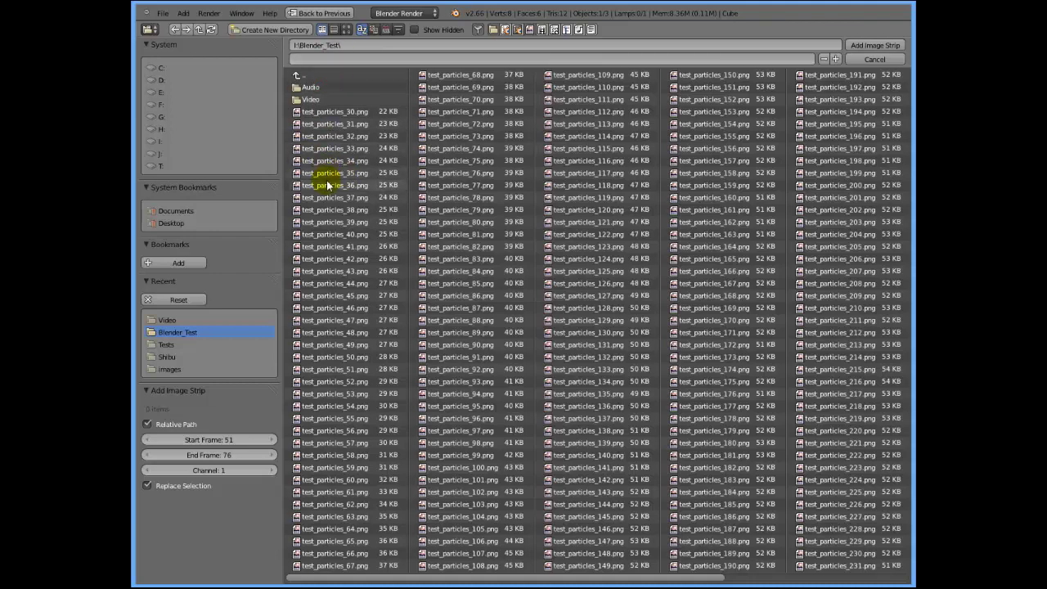
{"action": "key", "text": "a"}
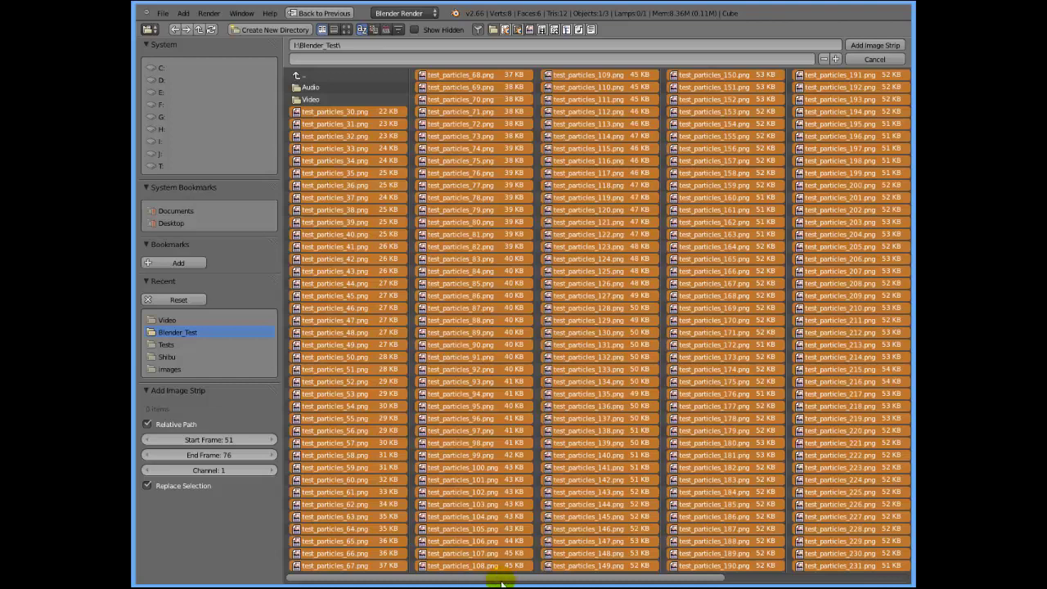
{"action": "scroll", "coordinate": [504, 572], "scroll_direction": "down", "scroll_amount": 5}
{"action": "scroll", "coordinate": [524, 571], "scroll_direction": "up", "scroll_amount": 5}
{"action": "key", "text": "Return"}
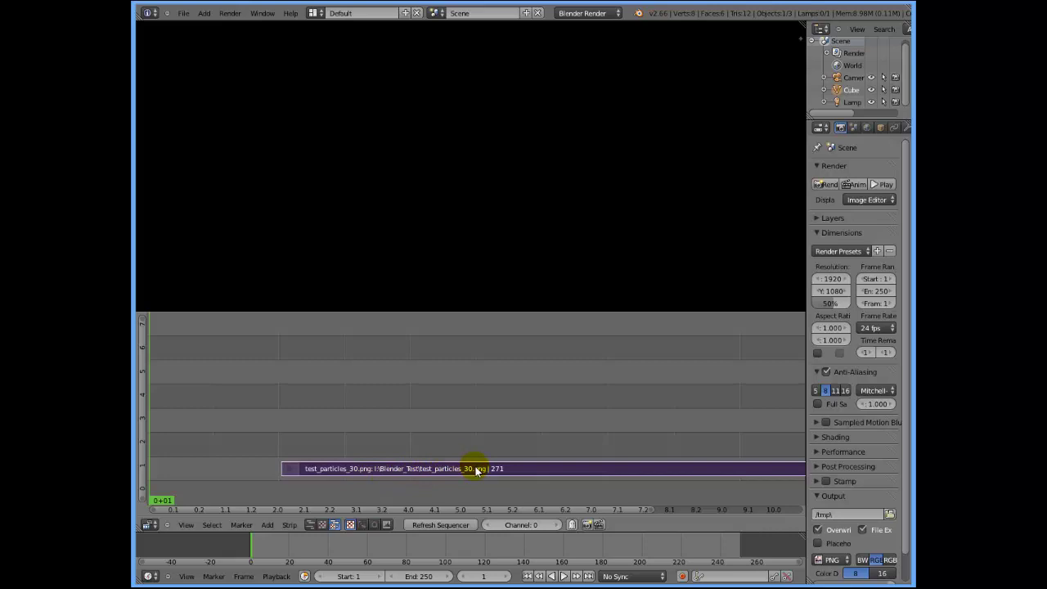
- Slide the image strip so it starts at frame 1
{"action": "key", "text": "g"}
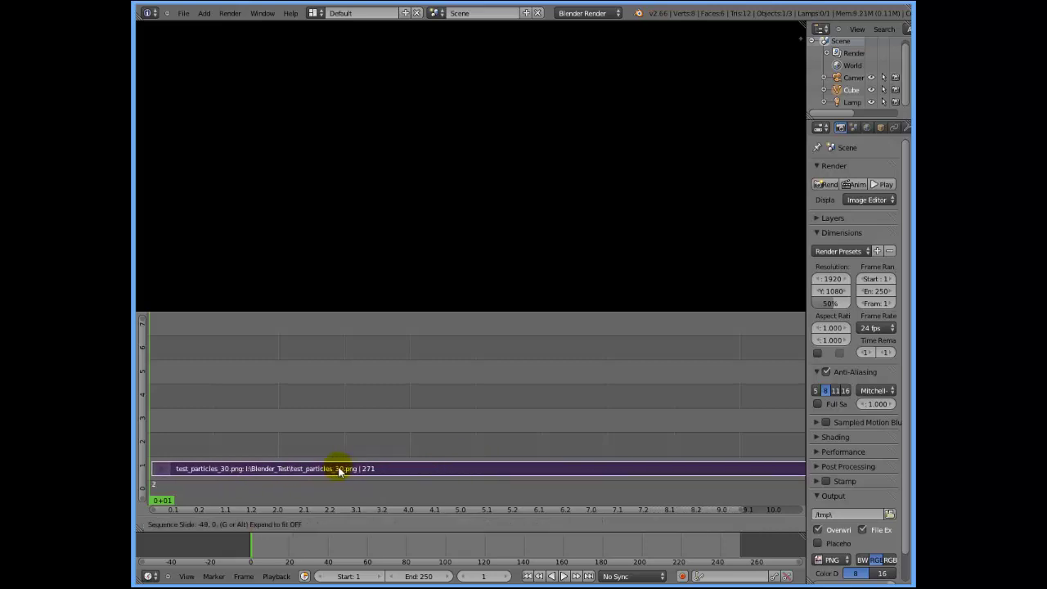
{"action": "left_click", "coordinate": [270, 471]}
{"action": "key", "text": "g"}
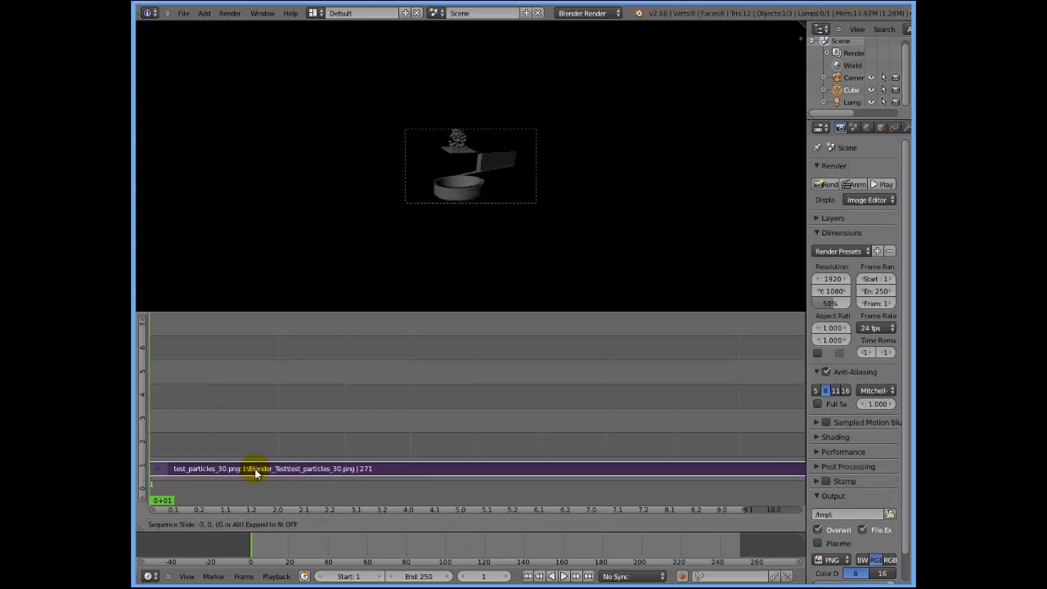
{"action": "left_click", "coordinate": [254, 475]}
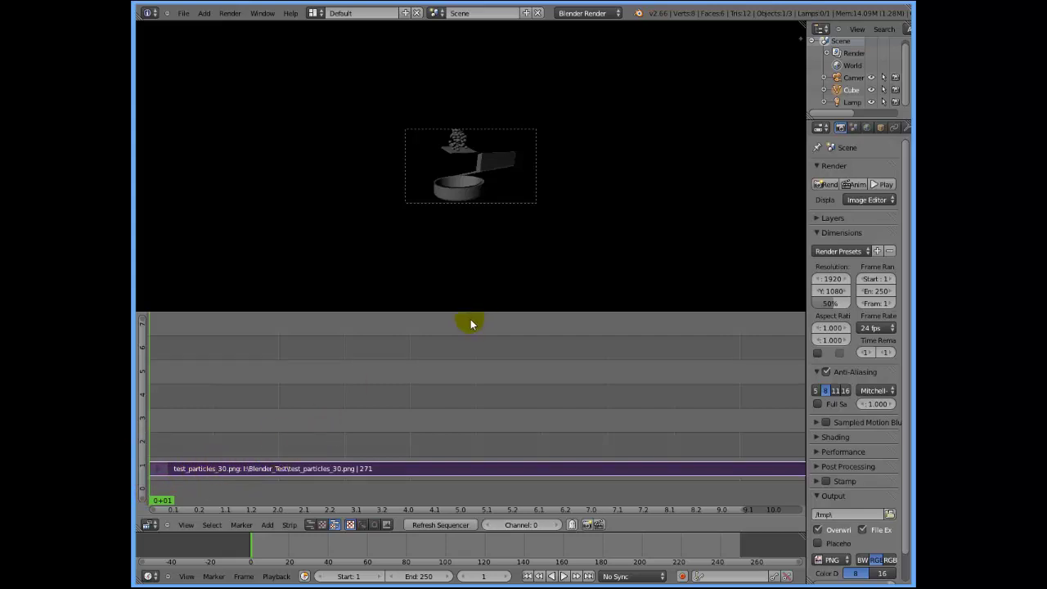
- Enlarge the preview, zoom the timeline out, and scrub to the strip's end
{"action": "left_click_drag", "start_coordinate": [470, 311], "coordinate": [470, 334]}
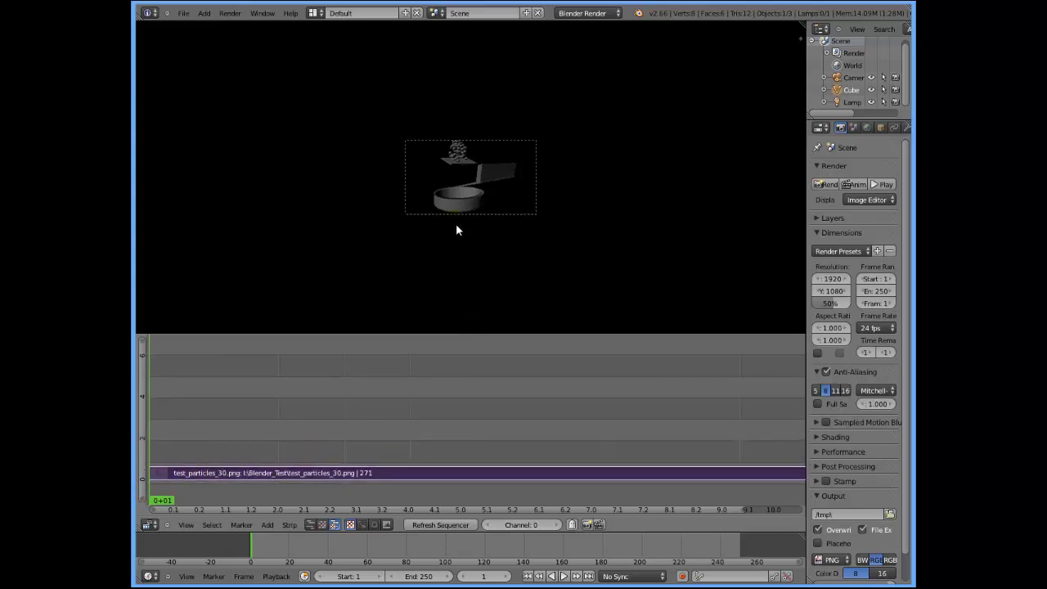
{"action": "scroll", "coordinate": [458, 229], "scroll_direction": "up", "scroll_amount": 3}
{"action": "scroll", "coordinate": [460, 226], "scroll_direction": "down", "scroll_amount": 1}
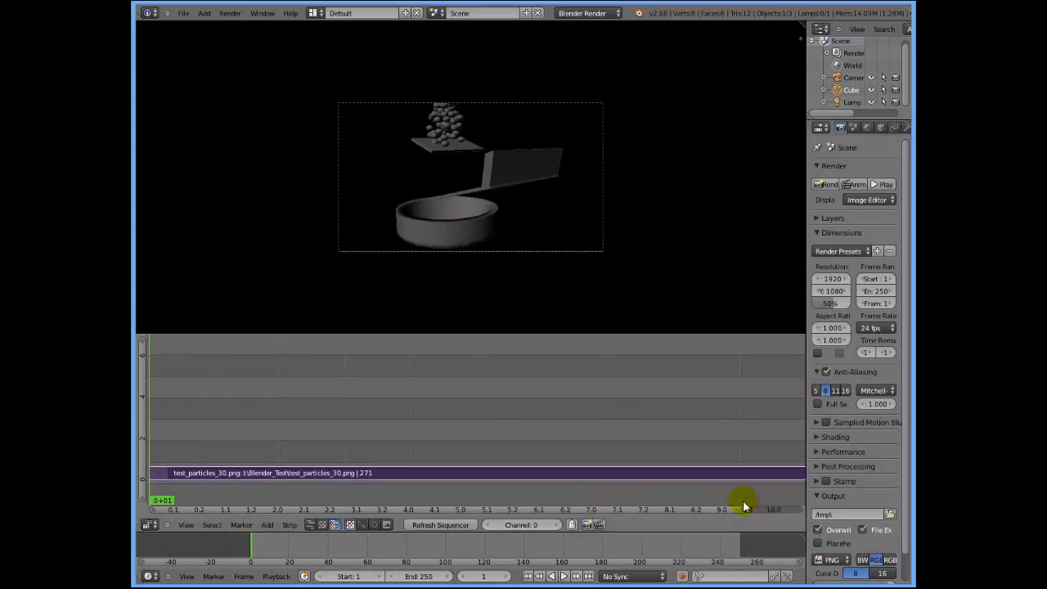
{"action": "left_click_drag", "start_coordinate": [746, 510], "coordinate": [812, 514]}
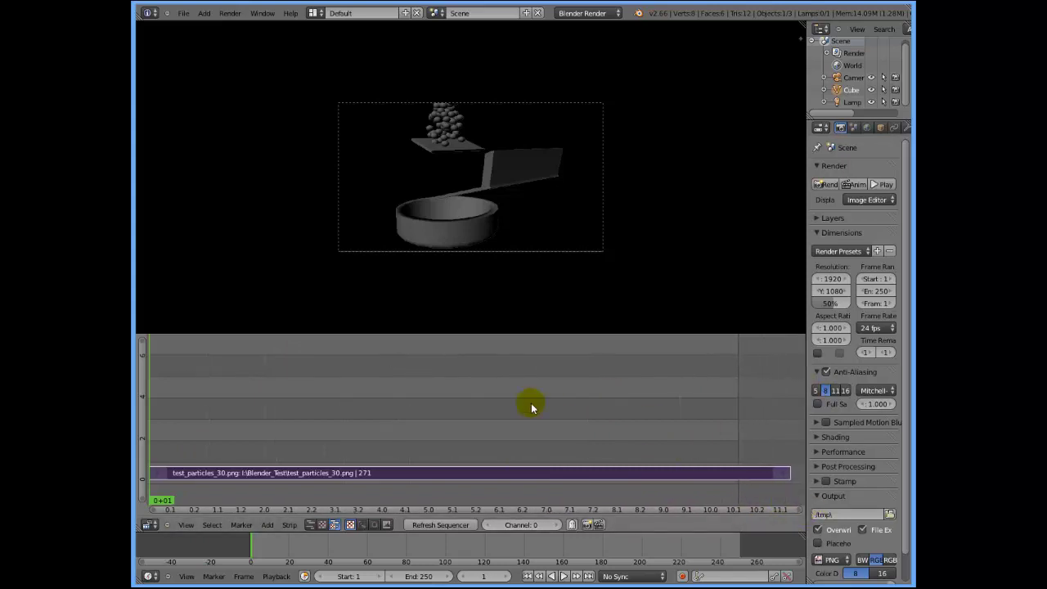
{"action": "left_click_drag", "start_coordinate": [531, 402], "coordinate": [787, 436]}
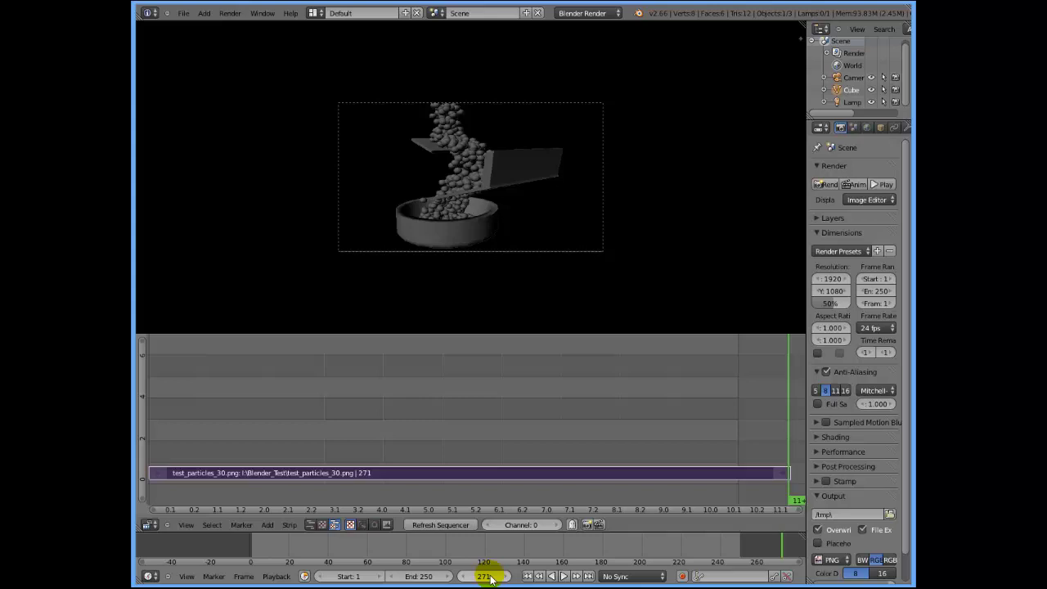
- Set the scene end frame to 271 and widen the Properties panel
{"action": "left_click", "coordinate": [875, 291]}
{"action": "type", "text": "2"}
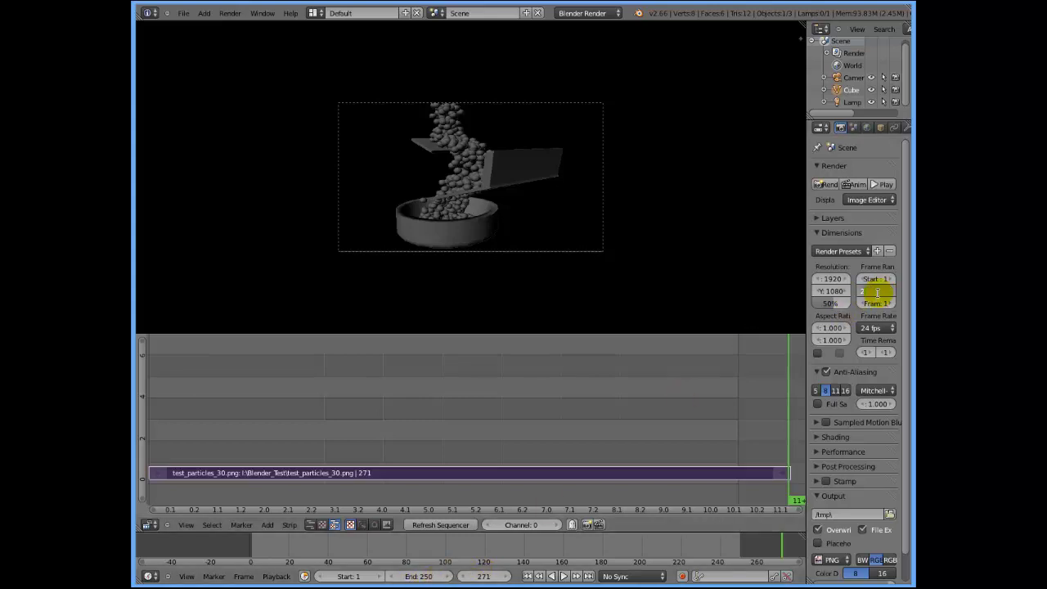
{"action": "type", "text": "71"}
{"action": "key", "text": "Return"}
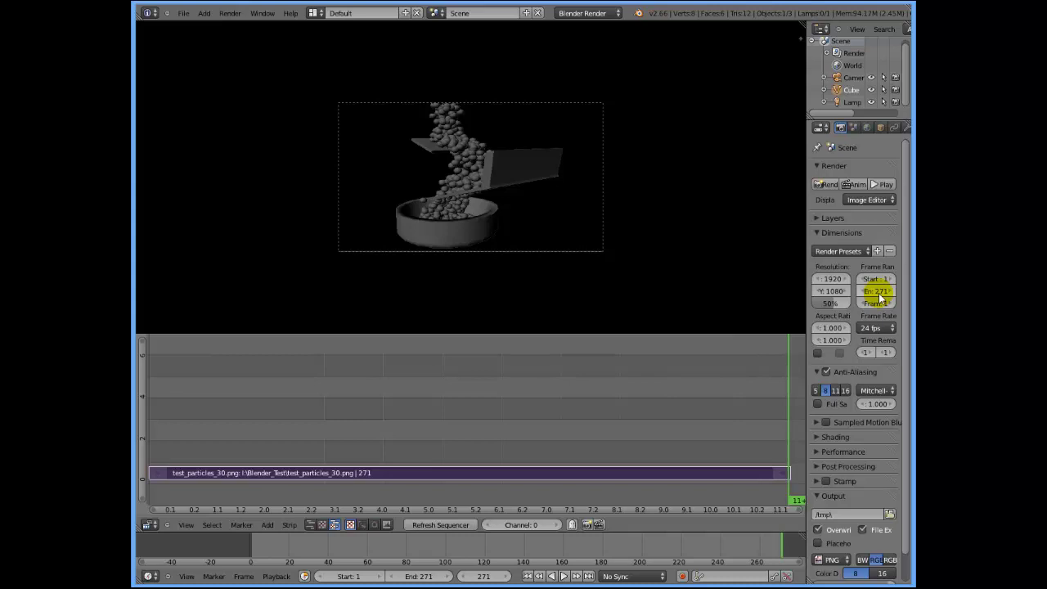
{"action": "left_click_drag", "start_coordinate": [807, 288], "coordinate": [749, 288]}
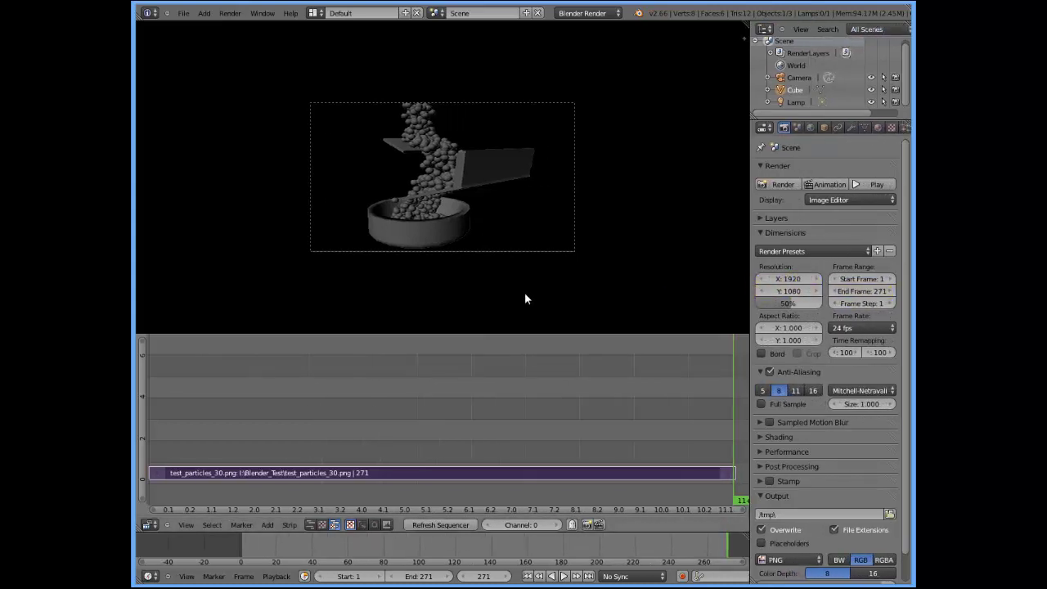
- Change the render resolution from 1920 × 1080 to 640 × 480
{"action": "left_click", "coordinate": [800, 280]}
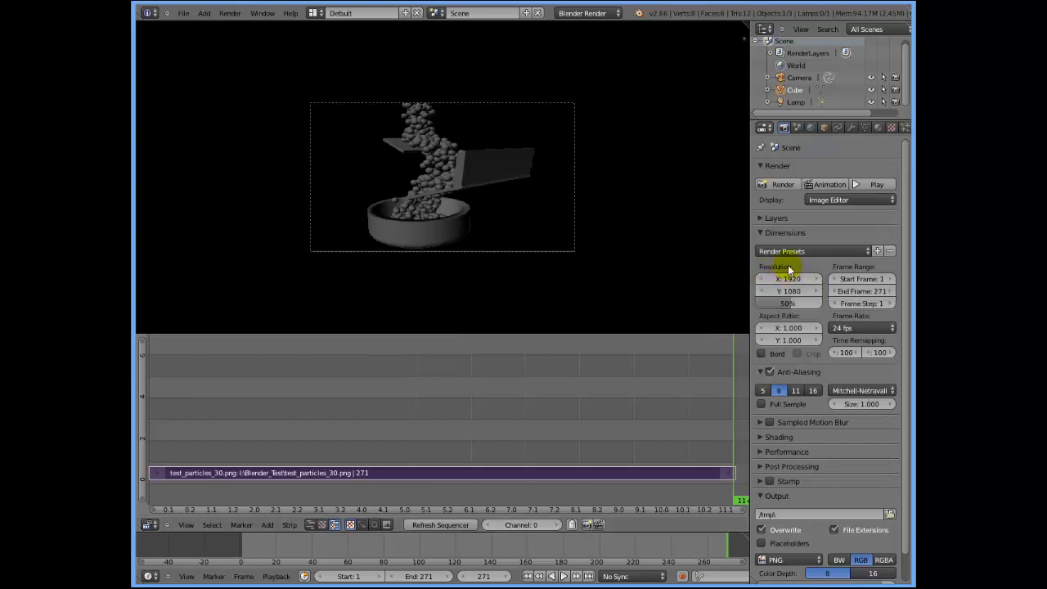
{"action": "left_click", "coordinate": [826, 252]}
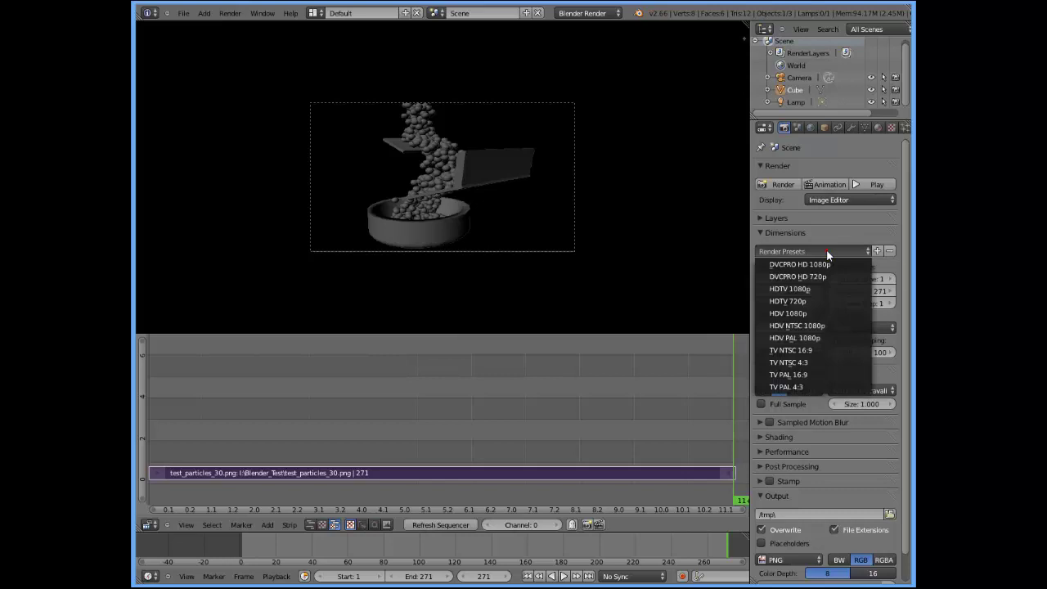
{"action": "left_click", "coordinate": [825, 232]}
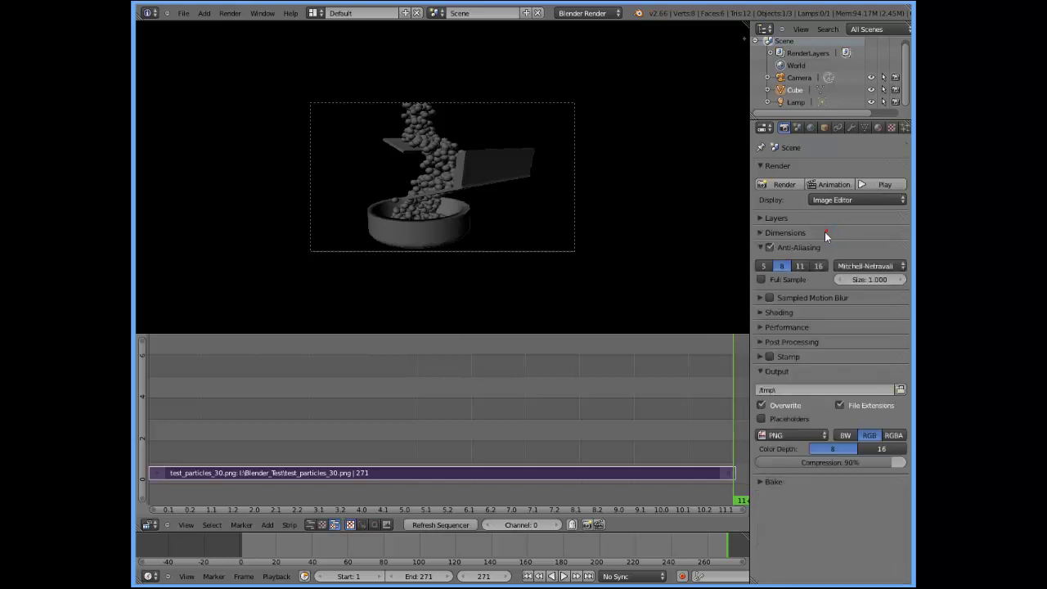
{"action": "left_click", "coordinate": [823, 232]}
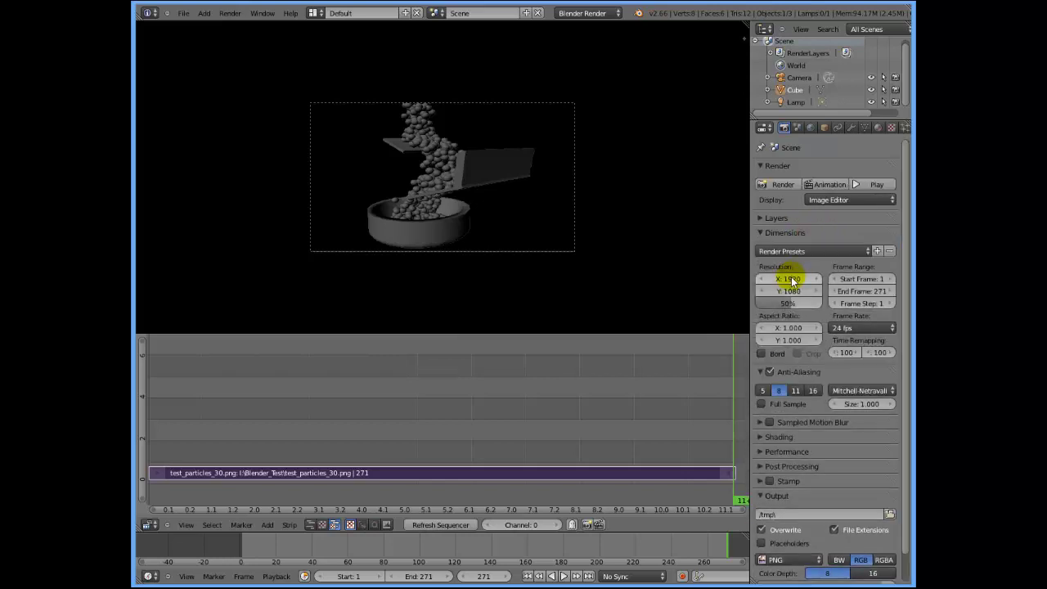
{"action": "left_click", "coordinate": [790, 280]}
{"action": "type", "text": "640"}
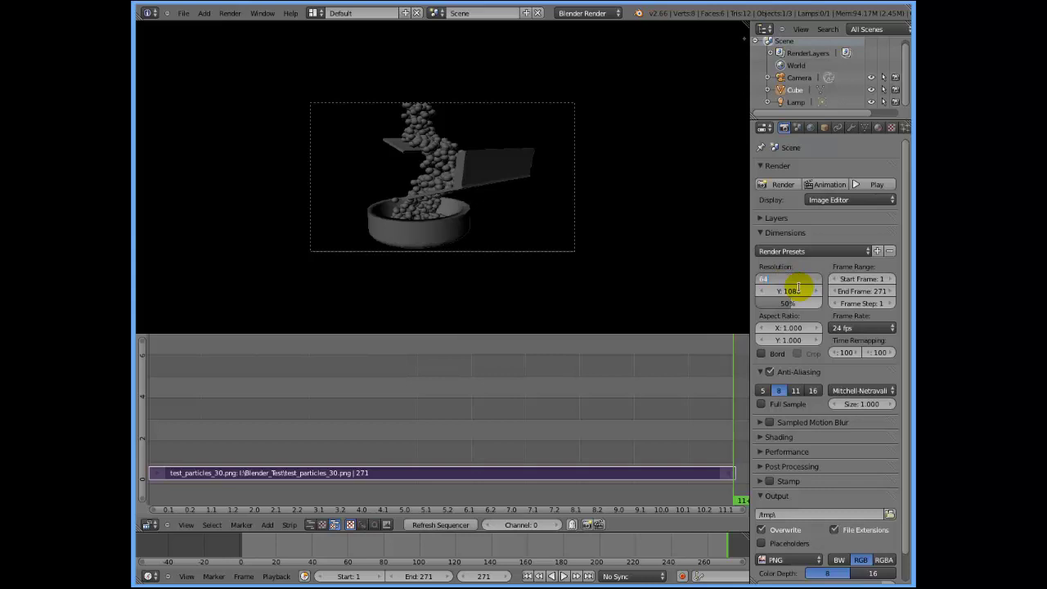
{"action": "key", "text": "Return"}
{"action": "left_click", "coordinate": [800, 292]}
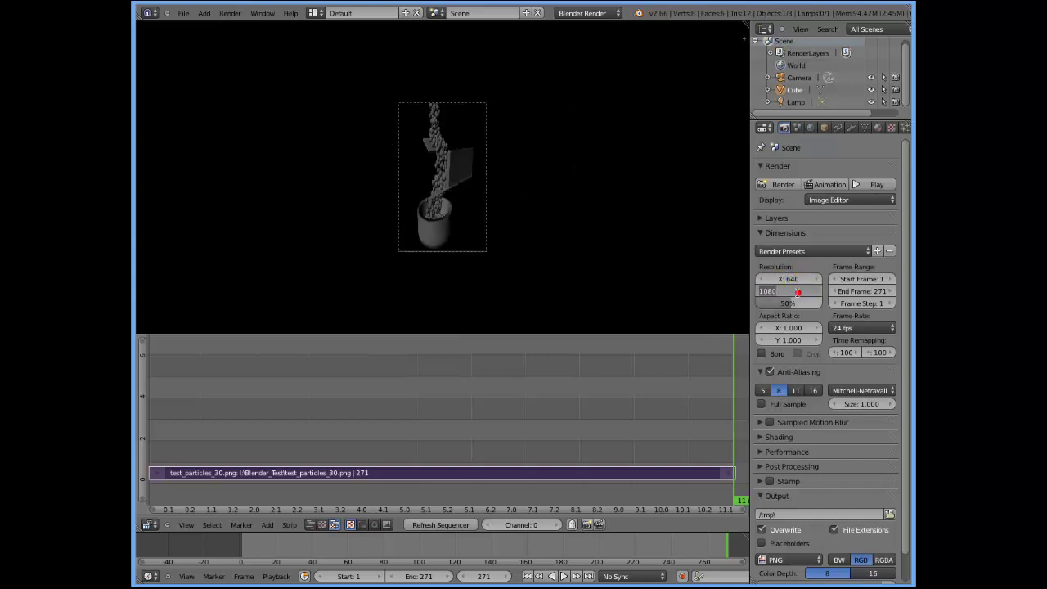
{"action": "type", "text": "480"}
{"action": "key", "text": "Return"}
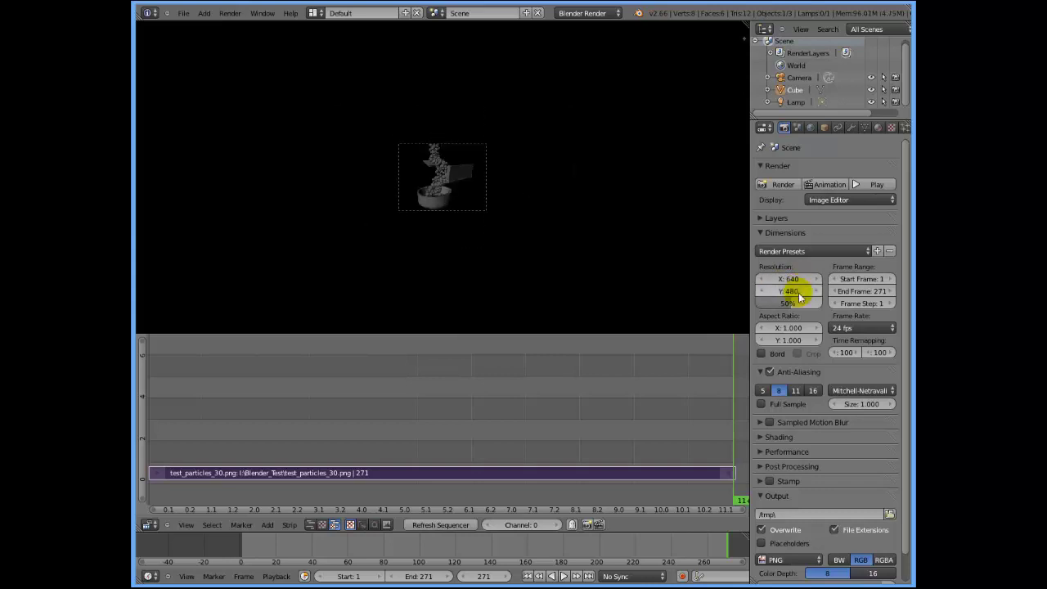
{"action": "left_click", "coordinate": [869, 331]}
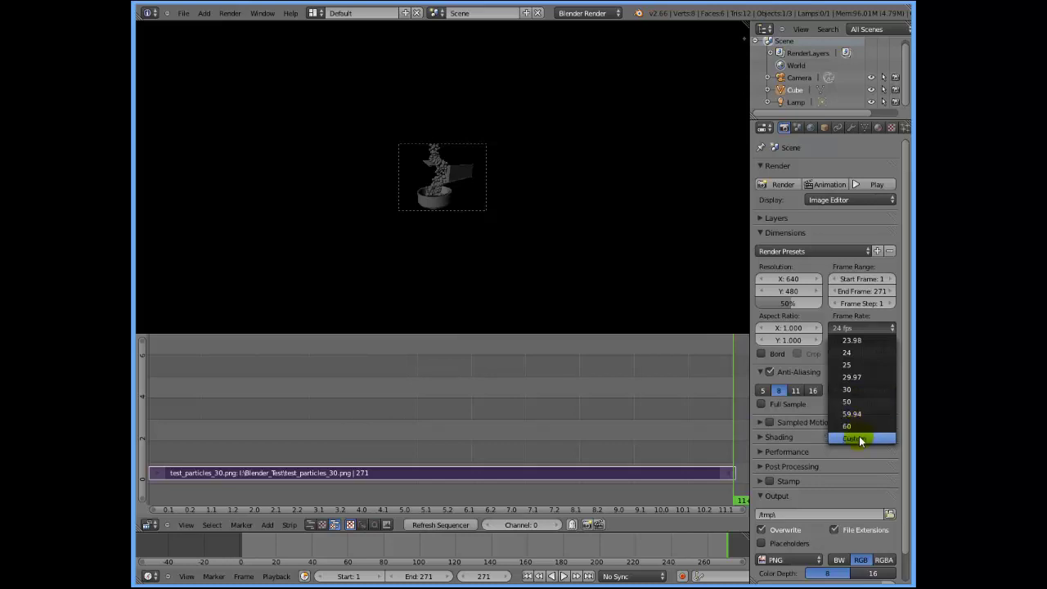
{"action": "left_click", "coordinate": [849, 354]}
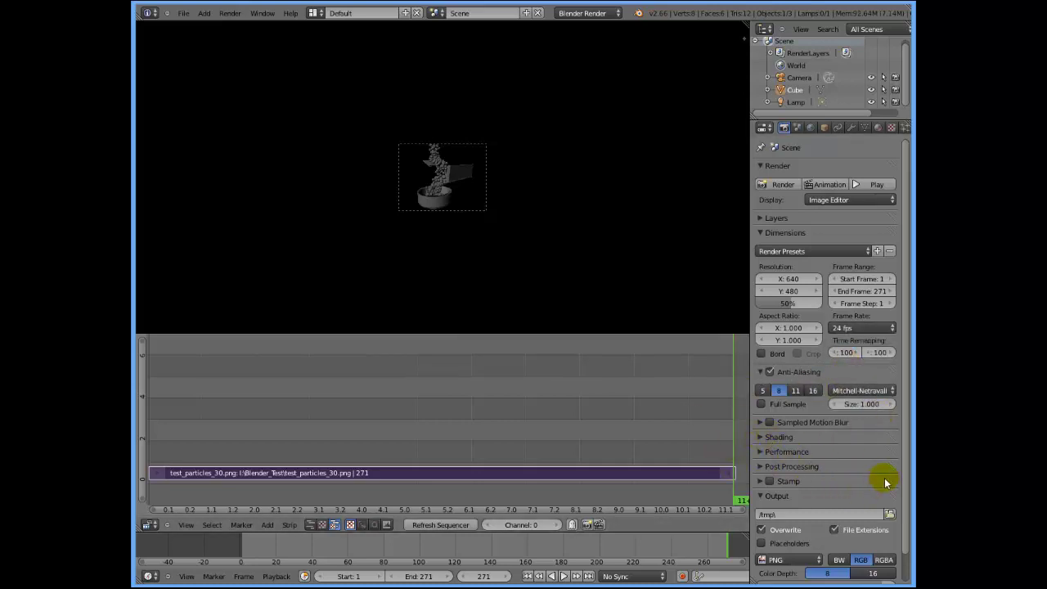
- Change the output file format from PNG to AVI JPEG at 100% quality
{"action": "scroll", "coordinate": [899, 479], "scroll_direction": "down", "scroll_amount": 2}
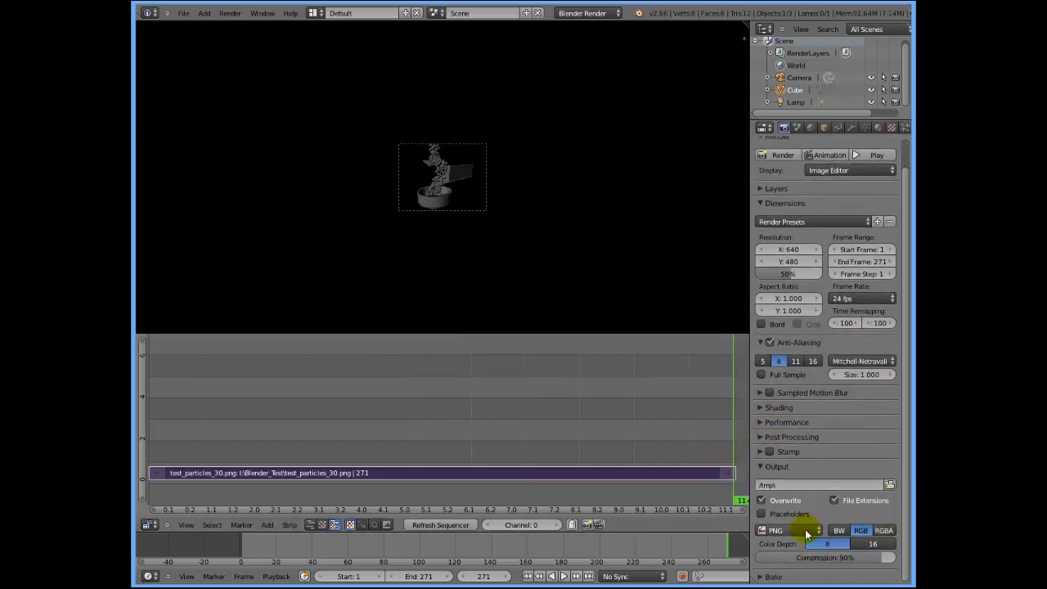
{"action": "left_click", "coordinate": [774, 533]}
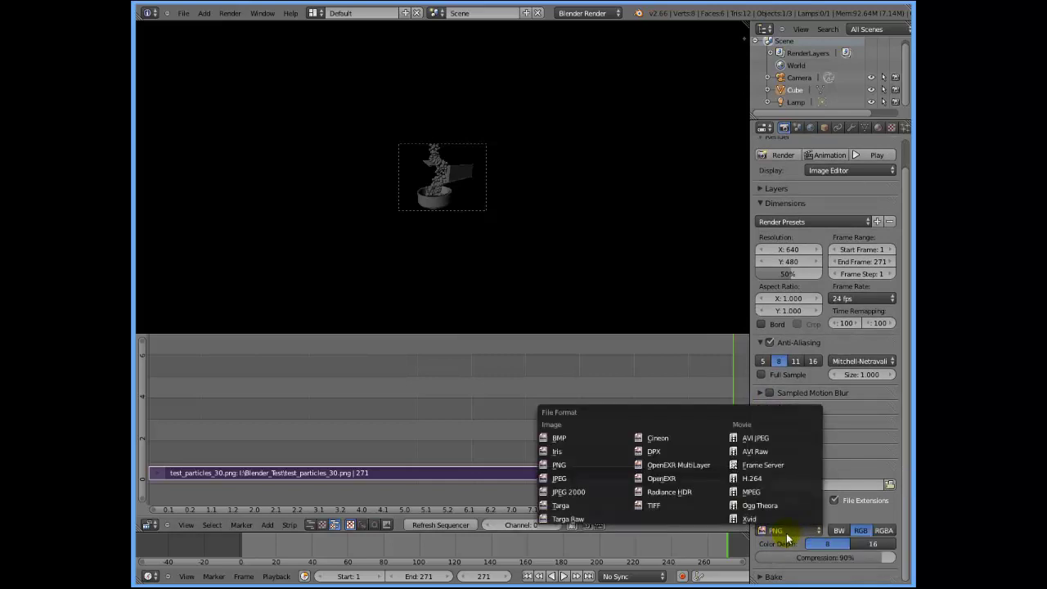
{"action": "left_click", "coordinate": [864, 496]}
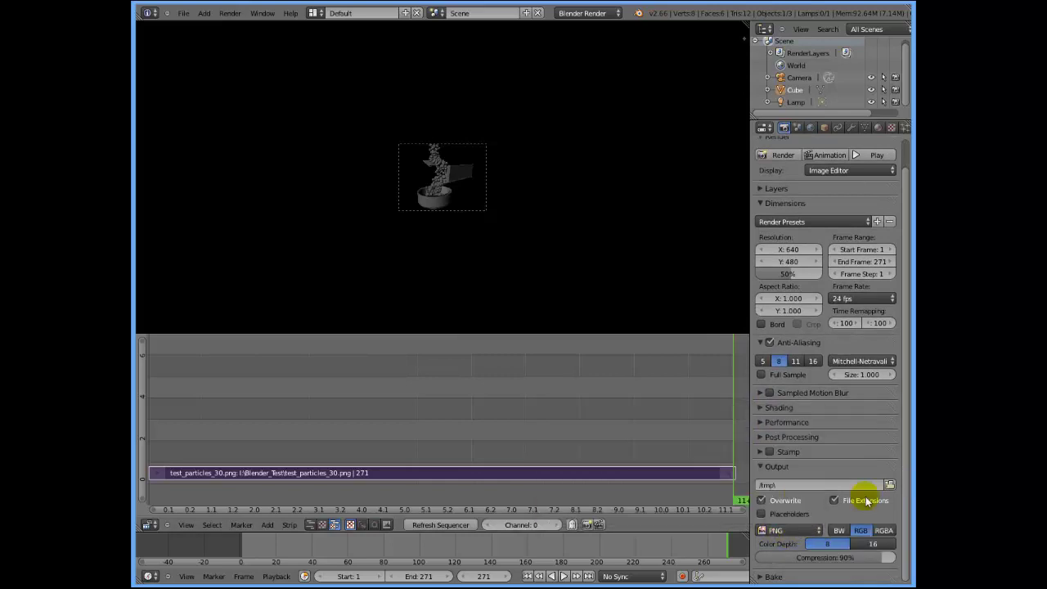
{"action": "left_click", "coordinate": [770, 531]}
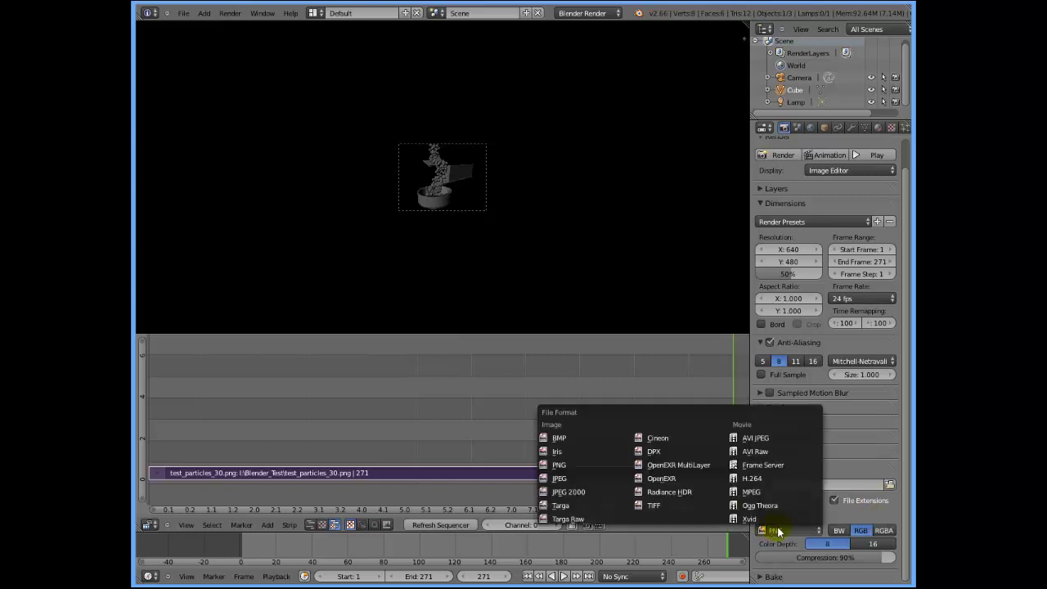
{"action": "left_click", "coordinate": [758, 439]}
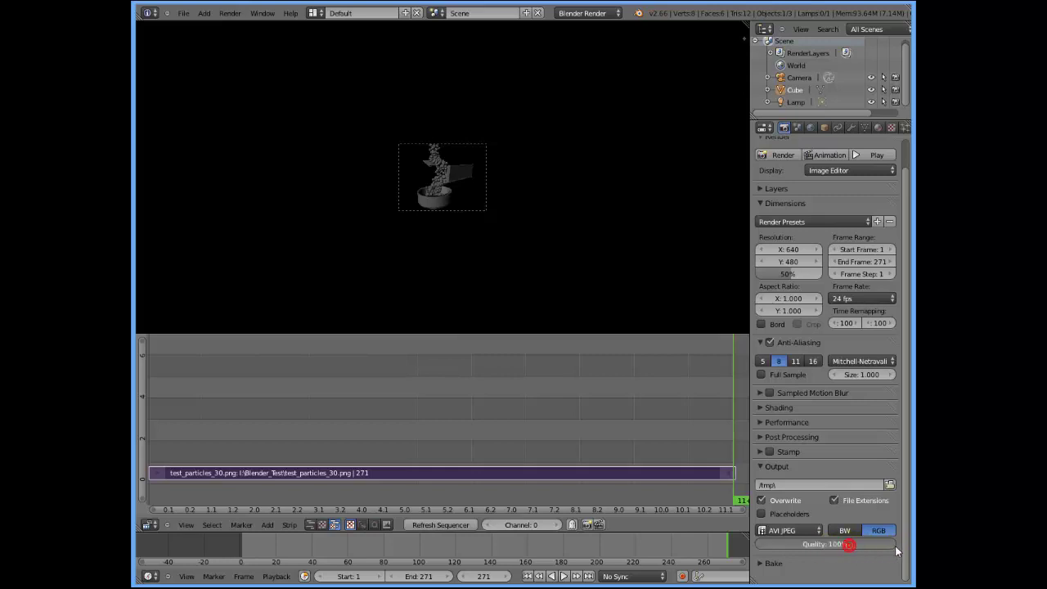
- Set the render output path to I:\Blender_Test\Video with file name tut_blender_img_seq
{"action": "left_click", "coordinate": [895, 546]}
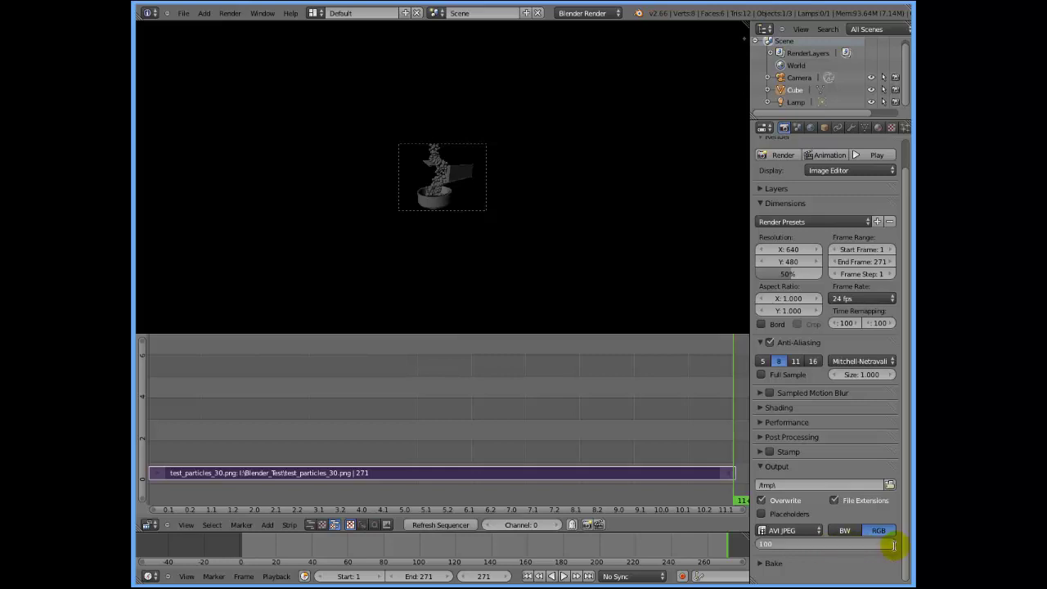
{"action": "left_click", "coordinate": [889, 485]}
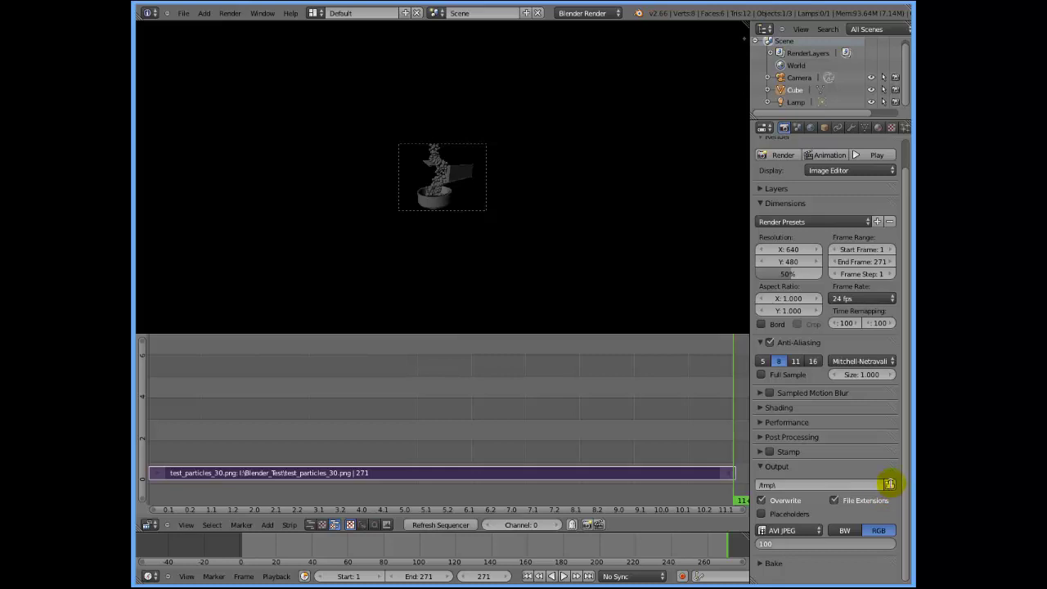
{"action": "left_click", "coordinate": [889, 484]}
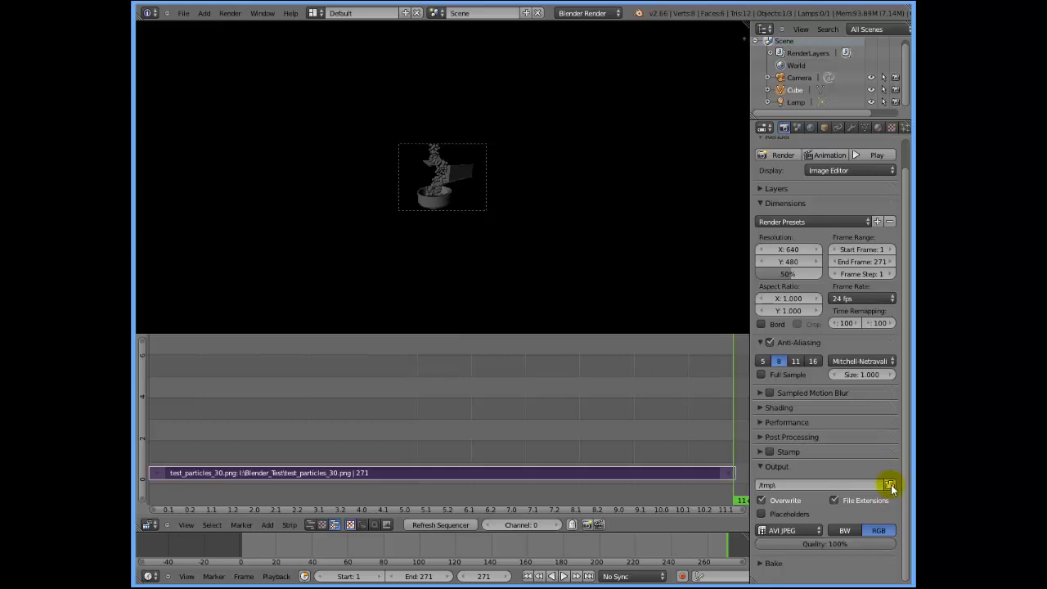
{"action": "left_click", "coordinate": [889, 484]}
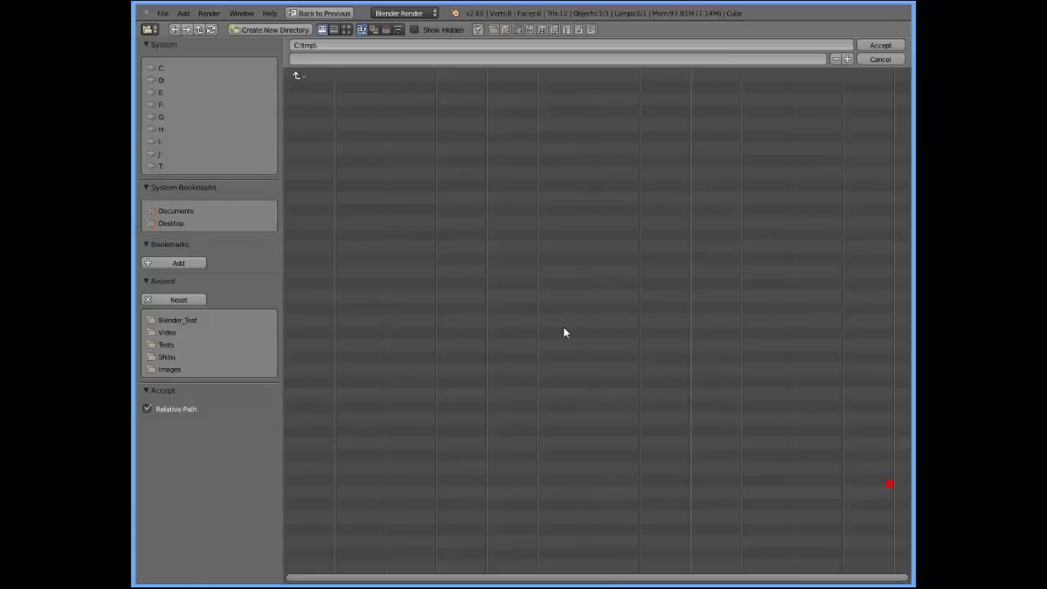
{"action": "left_click", "coordinate": [172, 141]}
{"action": "left_click", "coordinate": [323, 86]}
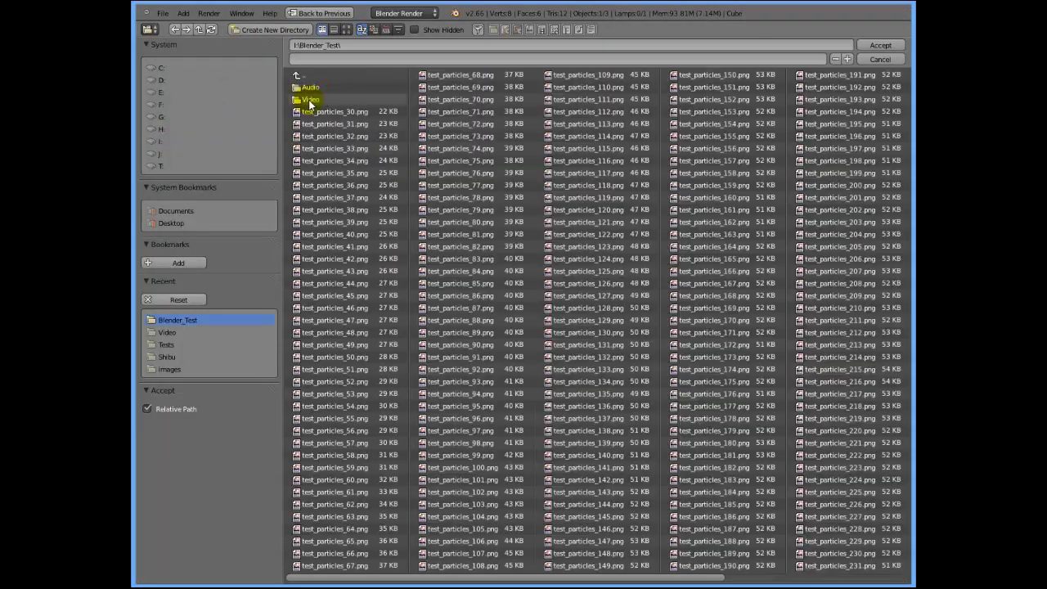
{"action": "left_click", "coordinate": [311, 100]}
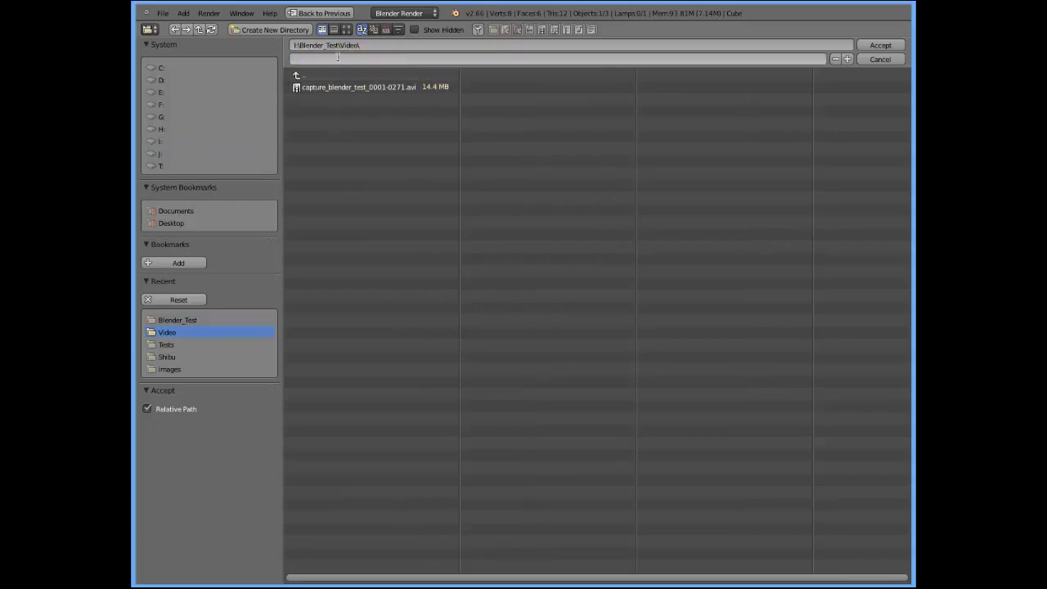
{"action": "left_click", "coordinate": [338, 56]}
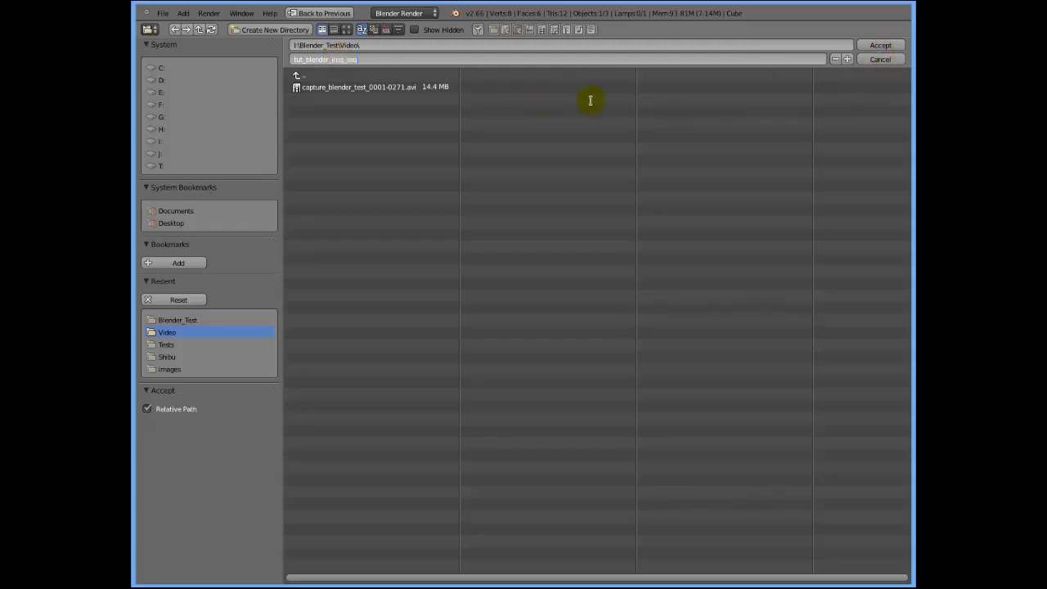
{"action": "left_click", "coordinate": [880, 46]}
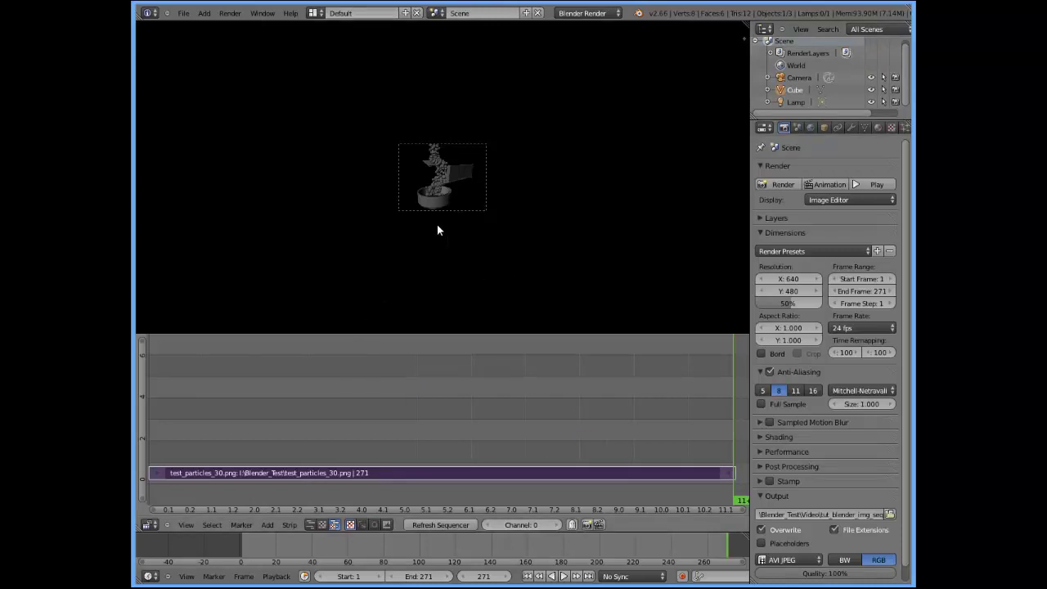
- Enlarge the sequencer area and render all 271 frames as the AVI animation
{"action": "scroll", "coordinate": [437, 227], "scroll_direction": "up", "scroll_amount": 4}
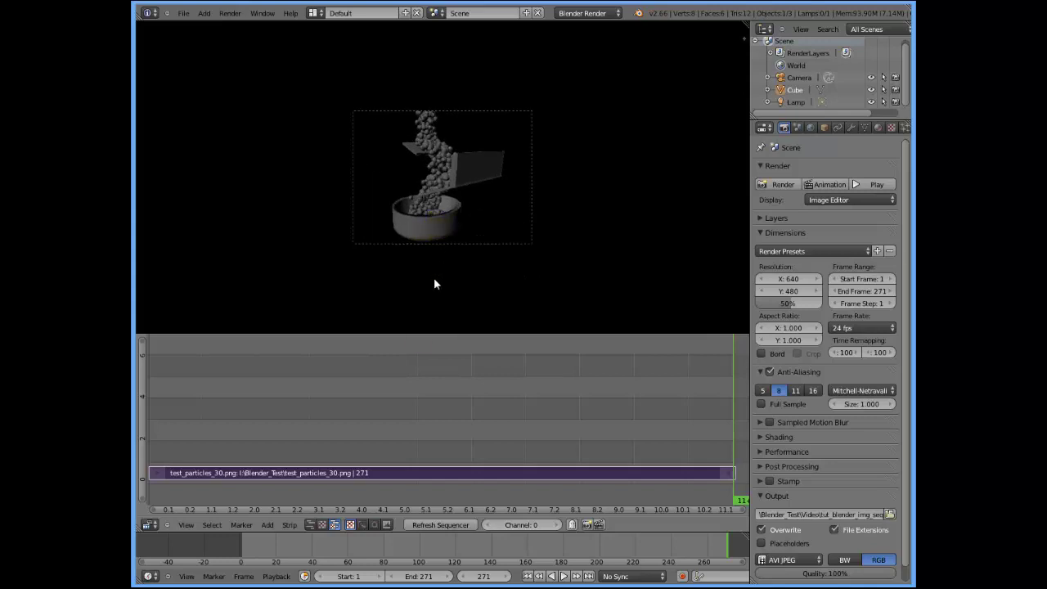
{"action": "left_click_drag", "start_coordinate": [418, 333], "coordinate": [418, 288]}
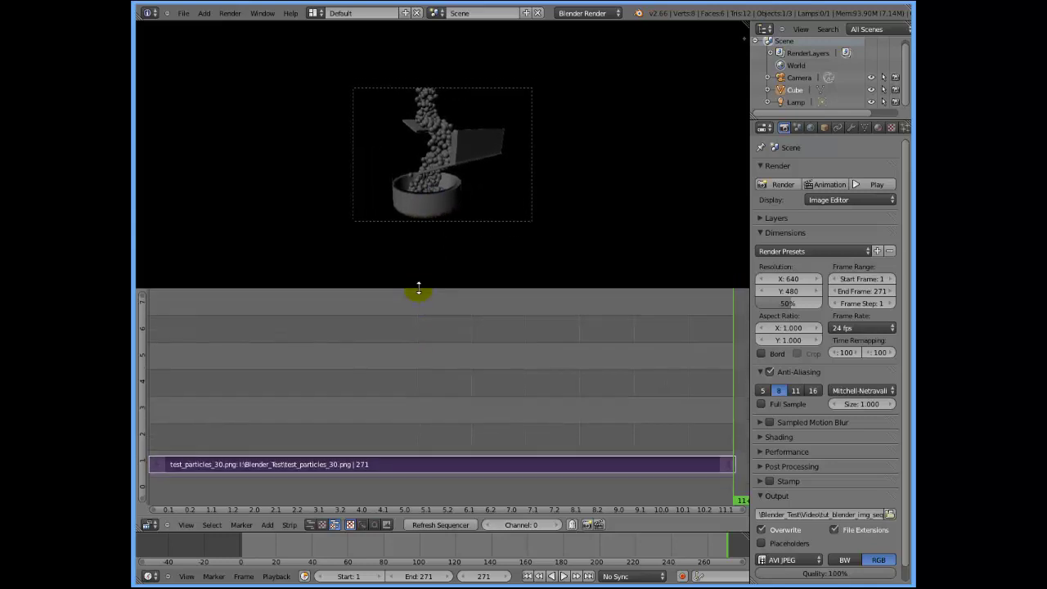
{"action": "left_click", "coordinate": [767, 167]}
{"action": "left_click", "coordinate": [768, 167]}
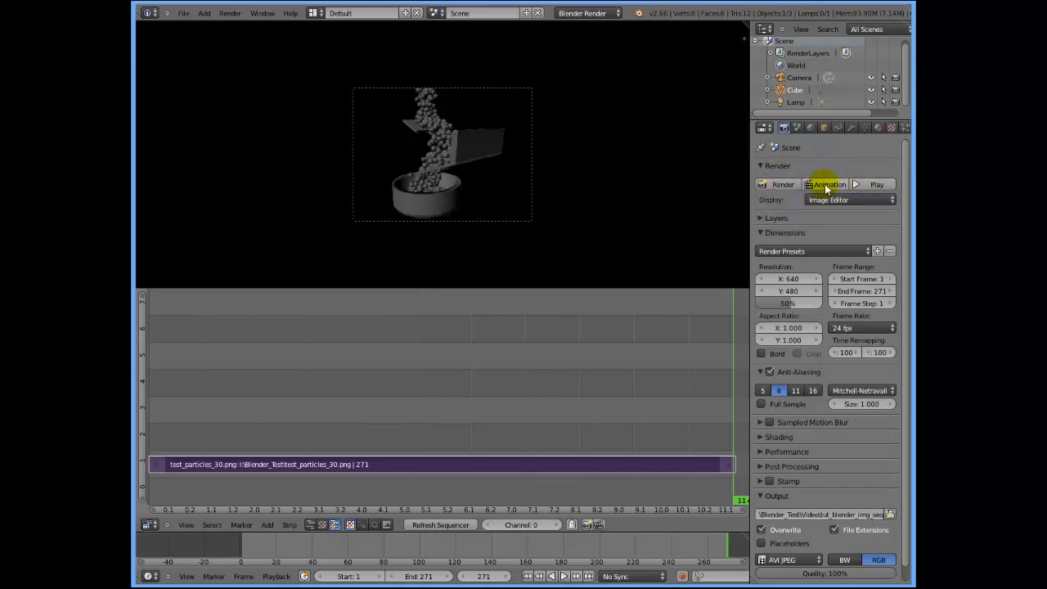
{"action": "left_click", "coordinate": [825, 184]}
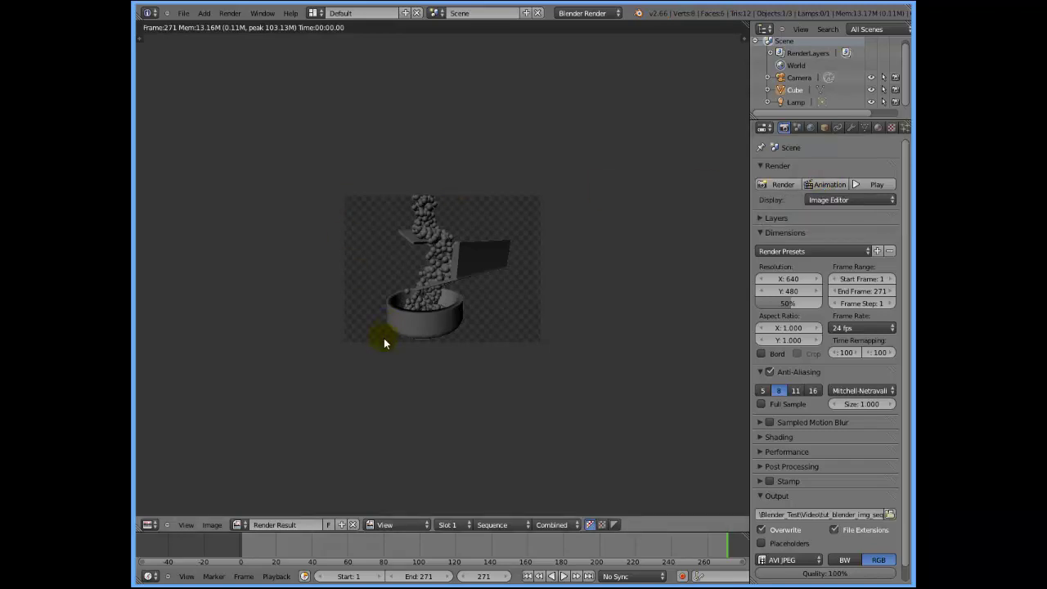
- In Blender_Test's Video folder, select the new tut_blender_img_seq0001-0271 AVI and open its context menu
{"action": "mouse_move", "coordinate": [276, 586]}
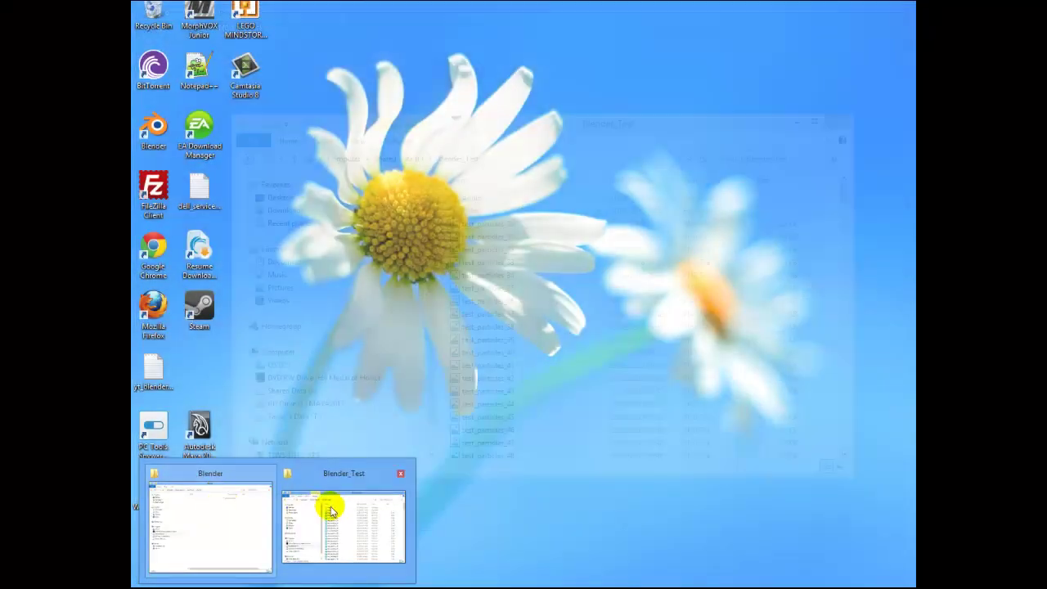
{"action": "left_click", "coordinate": [331, 511]}
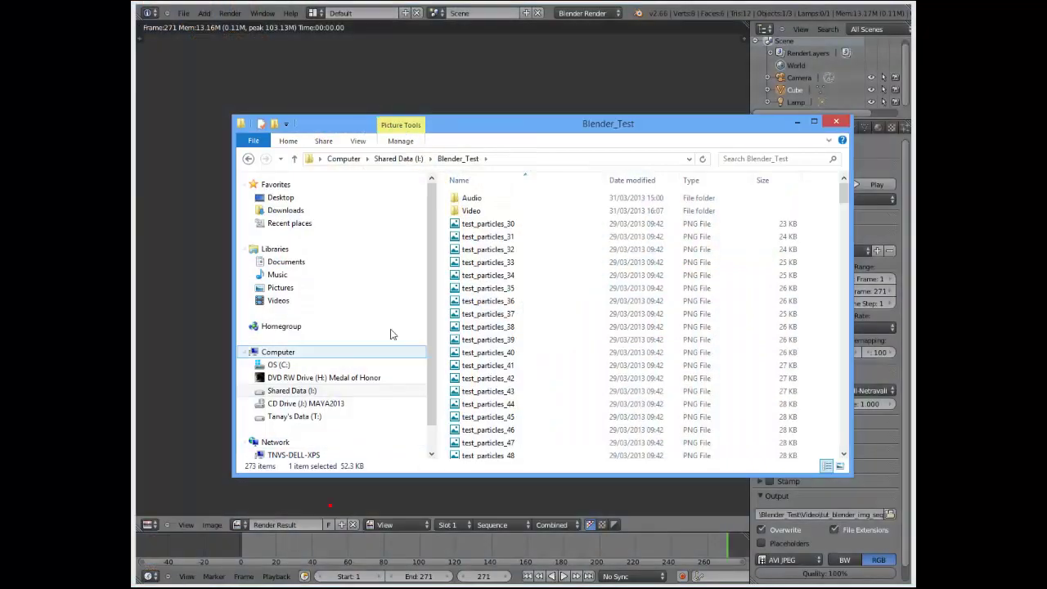
{"action": "double_click", "coordinate": [470, 209]}
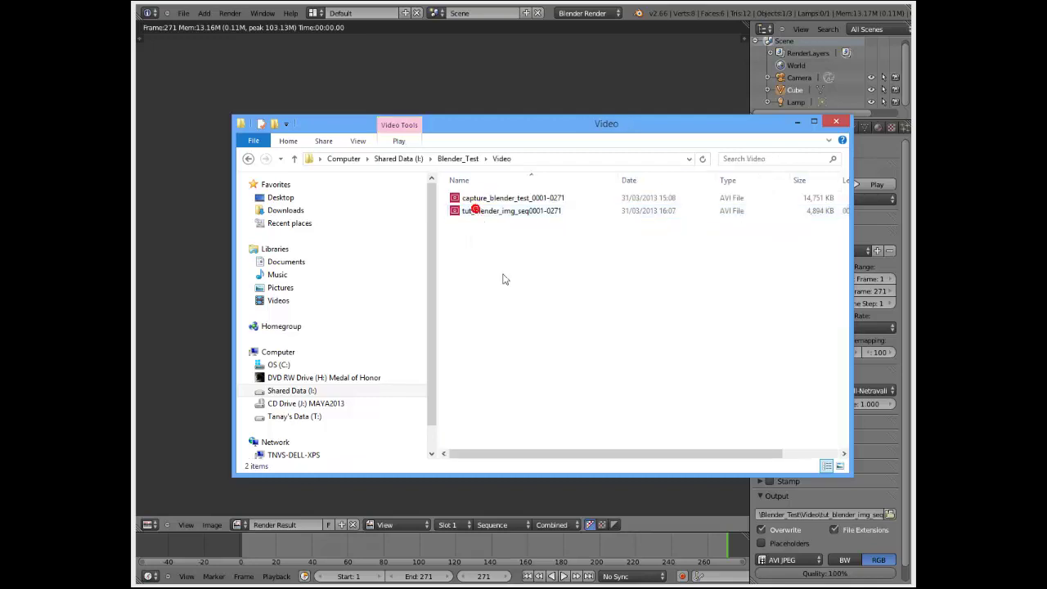
{"action": "left_click", "coordinate": [486, 214]}
{"action": "left_click", "coordinate": [481, 216]}
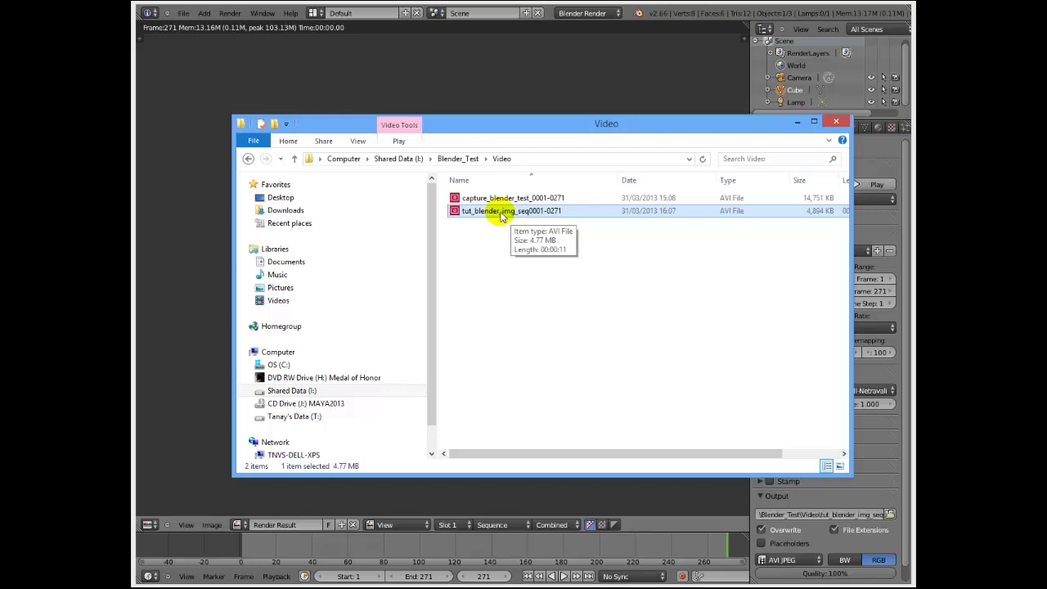
{"action": "left_click_drag", "start_coordinate": [432, 243], "coordinate": [413, 246]}
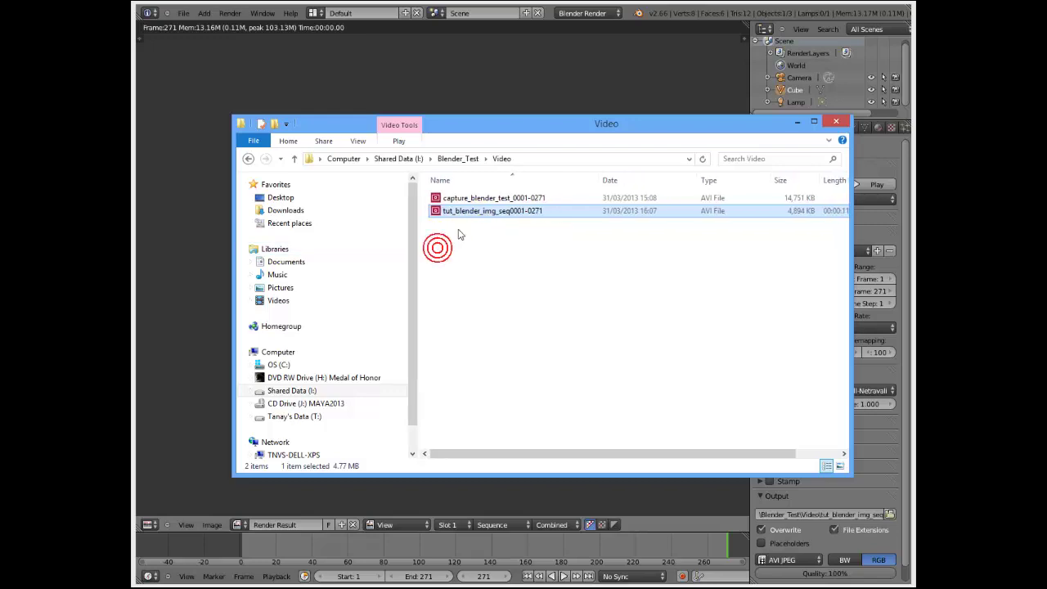
{"action": "right_click", "coordinate": [463, 211]}
- Play the new AVI in Windows Media Player, pause and resume it, then close the player
{"action": "mouse_move", "coordinate": [702, 272]}
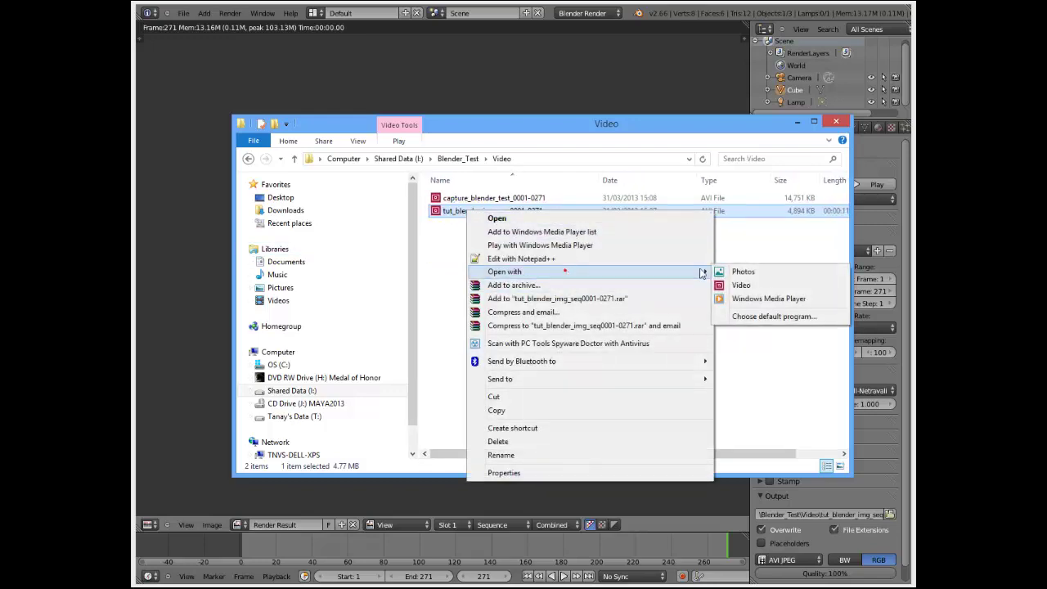
{"action": "left_click", "coordinate": [759, 299]}
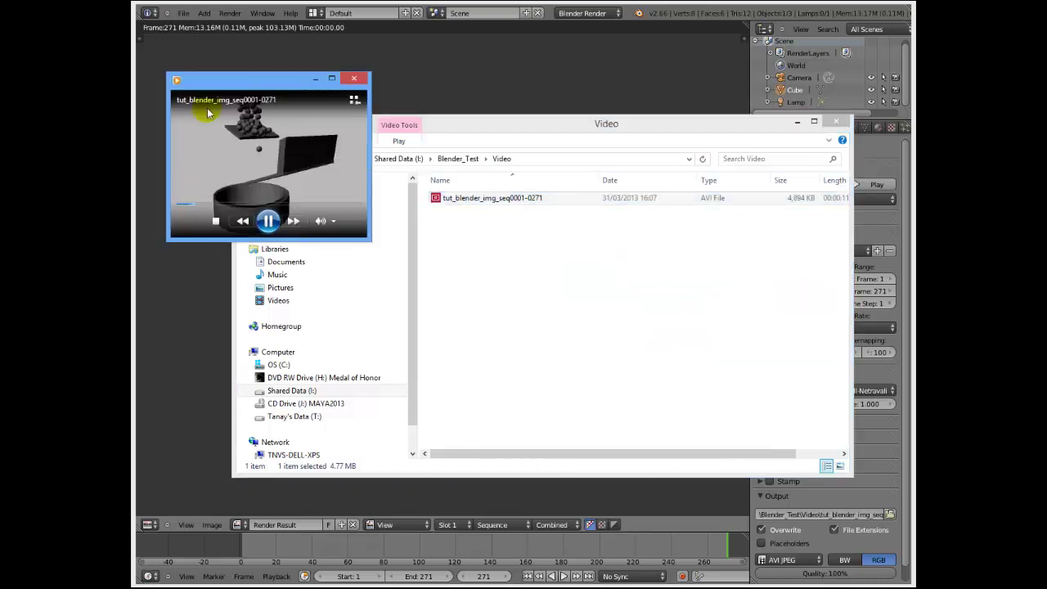
{"action": "left_click_drag", "start_coordinate": [244, 83], "coordinate": [263, 173]}
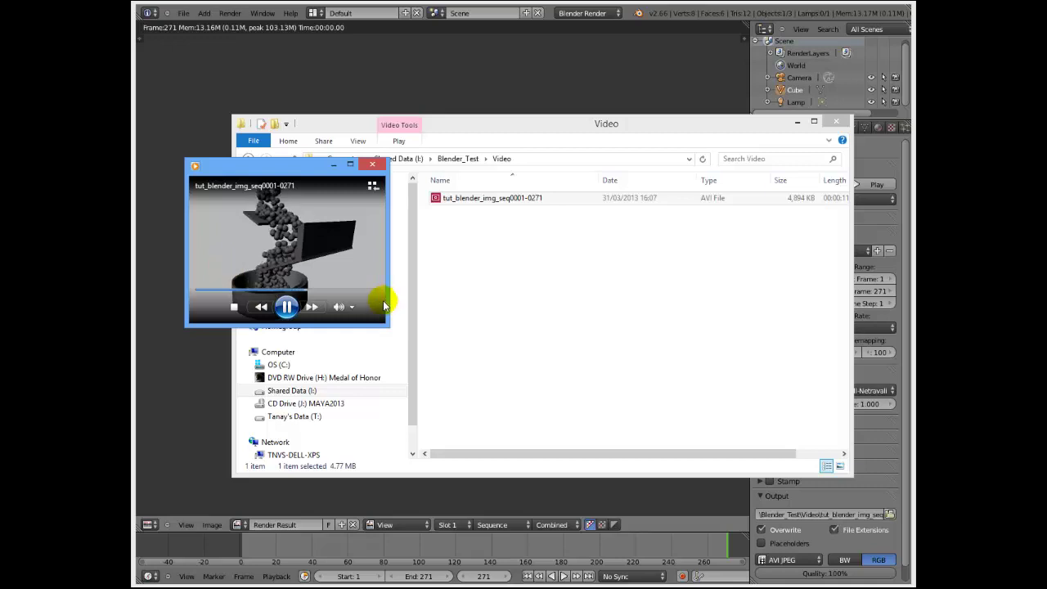
{"action": "left_click", "coordinate": [284, 316]}
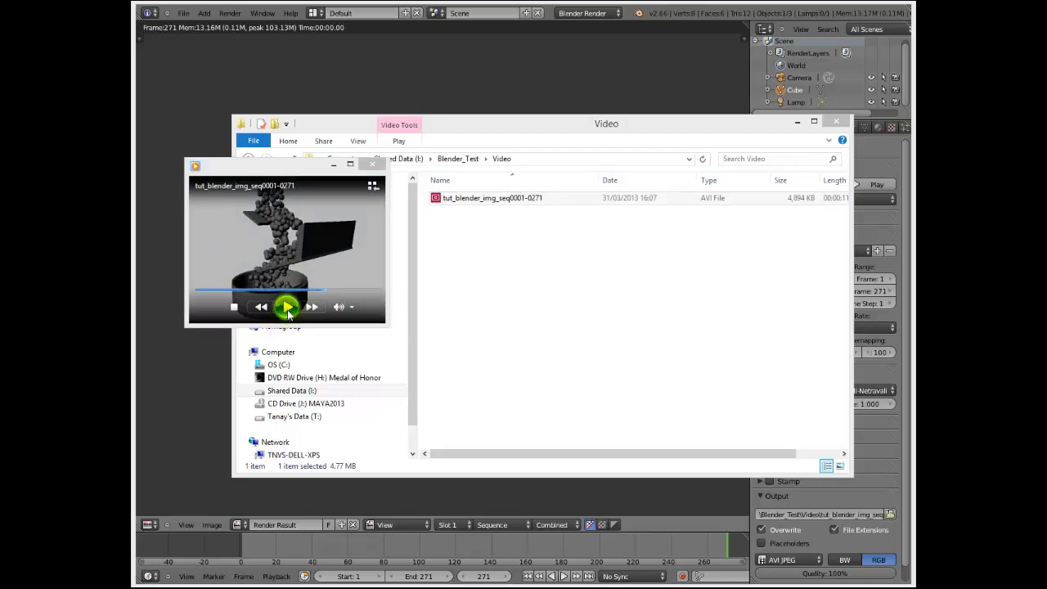
{"action": "left_click", "coordinate": [286, 309]}
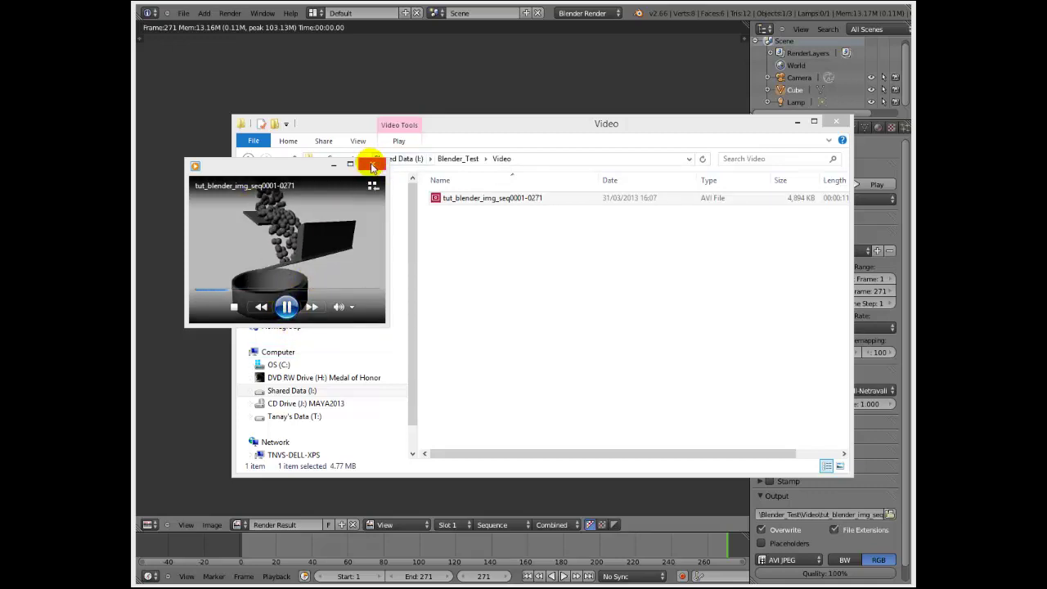
{"action": "left_click", "coordinate": [372, 167]}
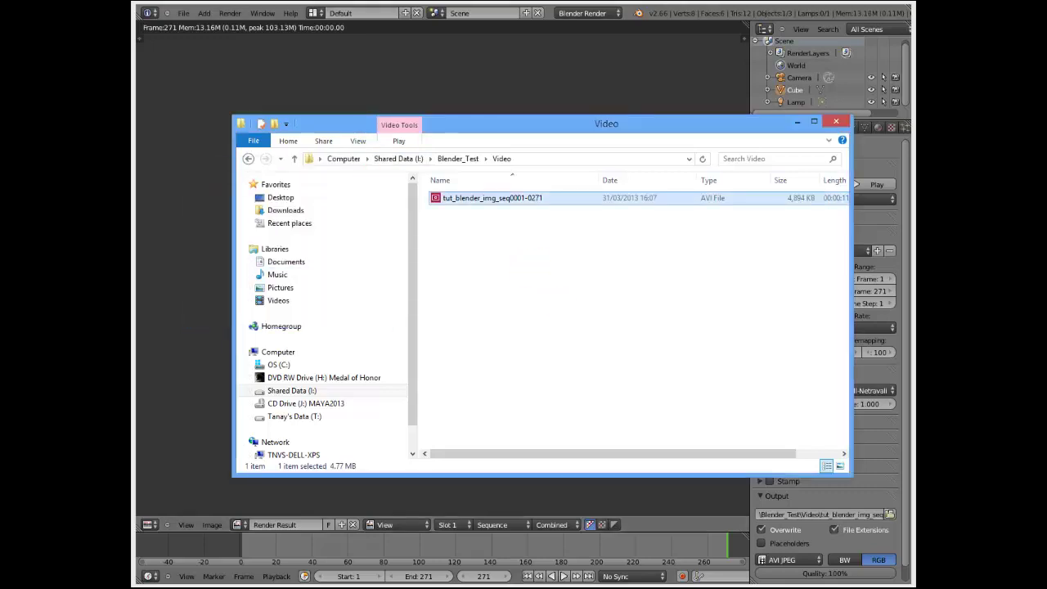
- Back in Blender, keep Resolution Y at 480 and raise the resolution scale from 50% to 100%
{"action": "left_click", "coordinate": [436, 94]}
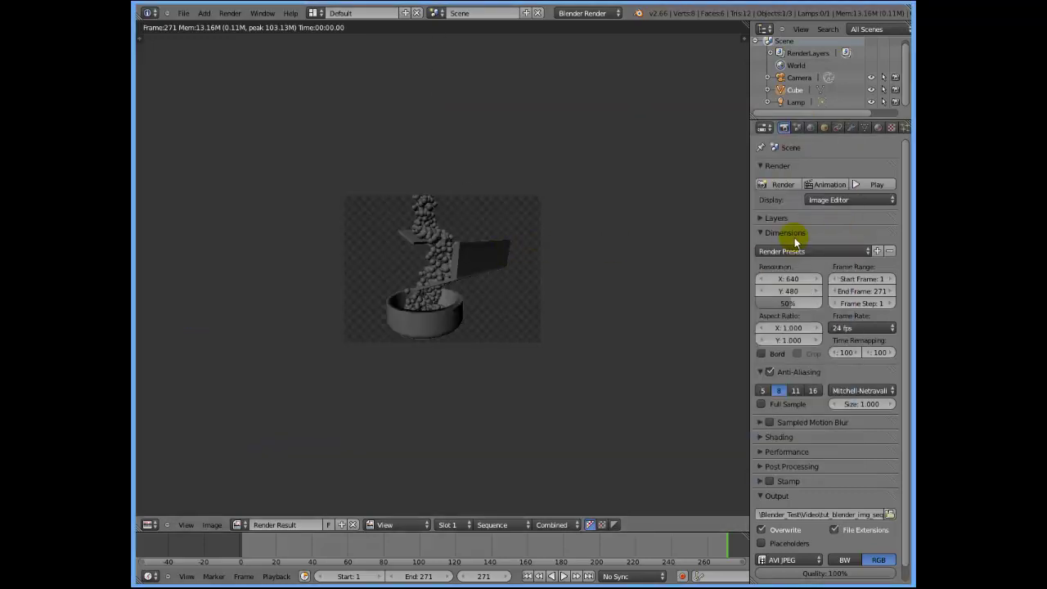
{"action": "left_click", "coordinate": [790, 292]}
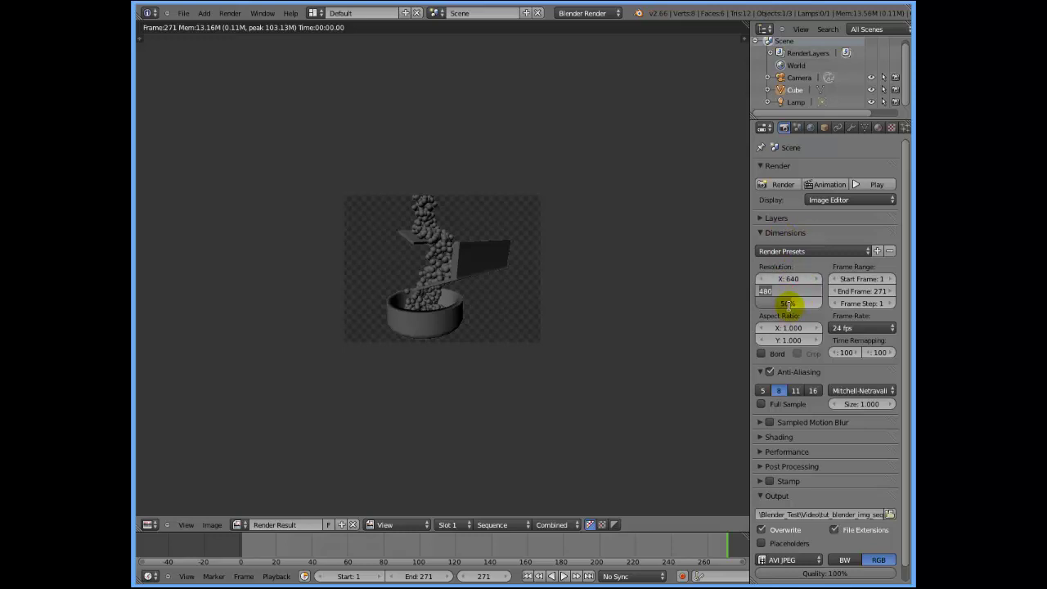
{"action": "left_click", "coordinate": [802, 301]}
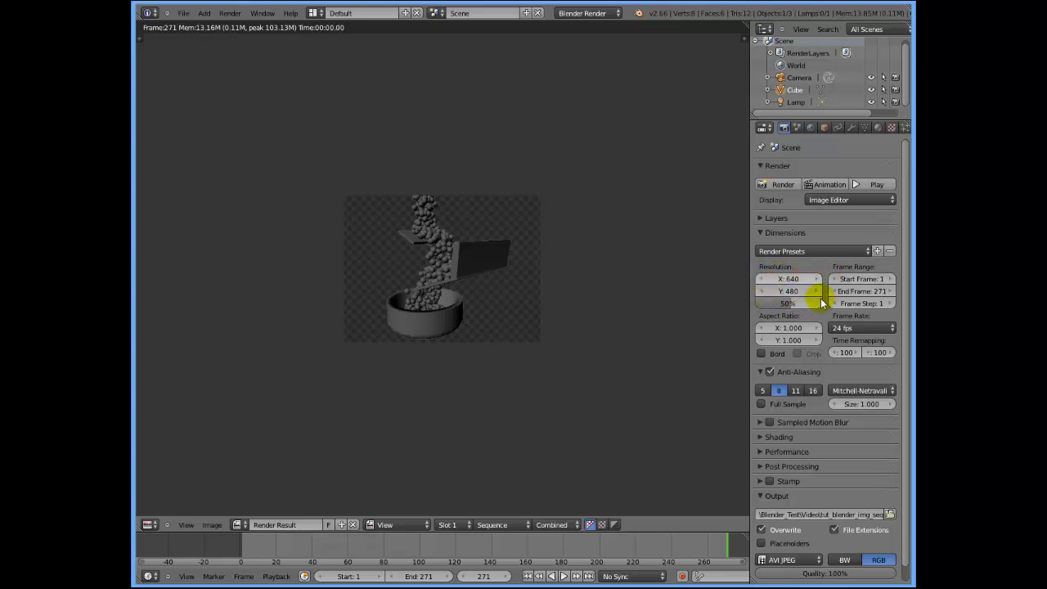
{"action": "left_click", "coordinate": [787, 303]}
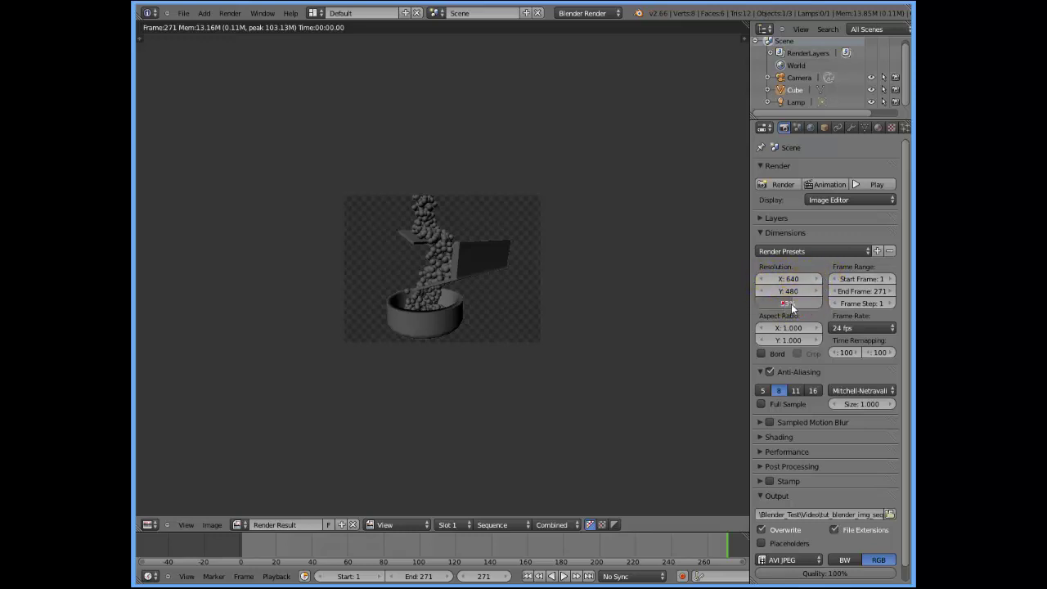
{"action": "left_click_drag", "start_coordinate": [805, 308], "coordinate": [818, 304]}
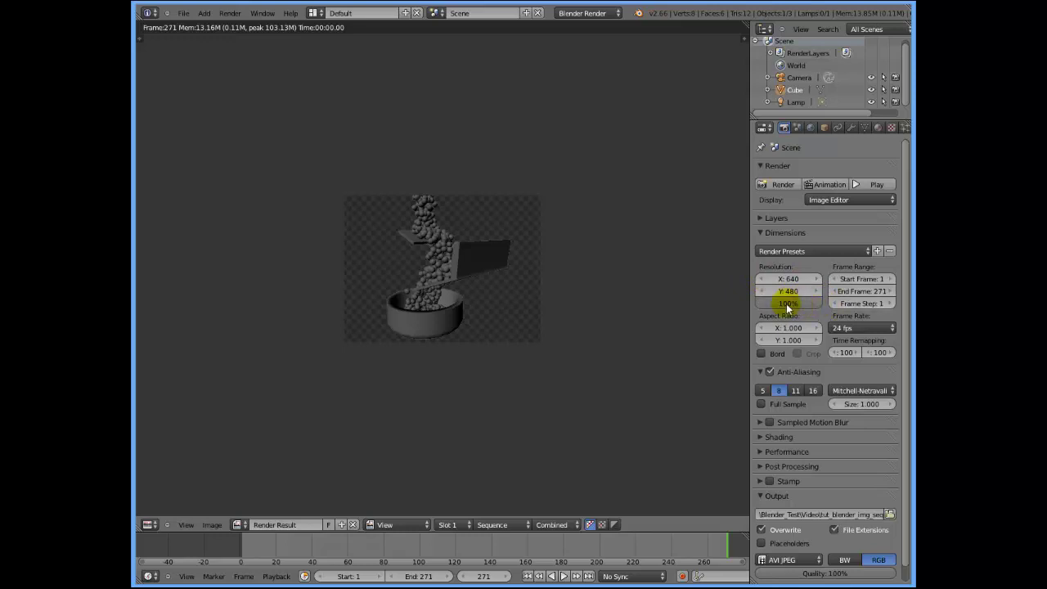
{"action": "left_click", "coordinate": [820, 303]}
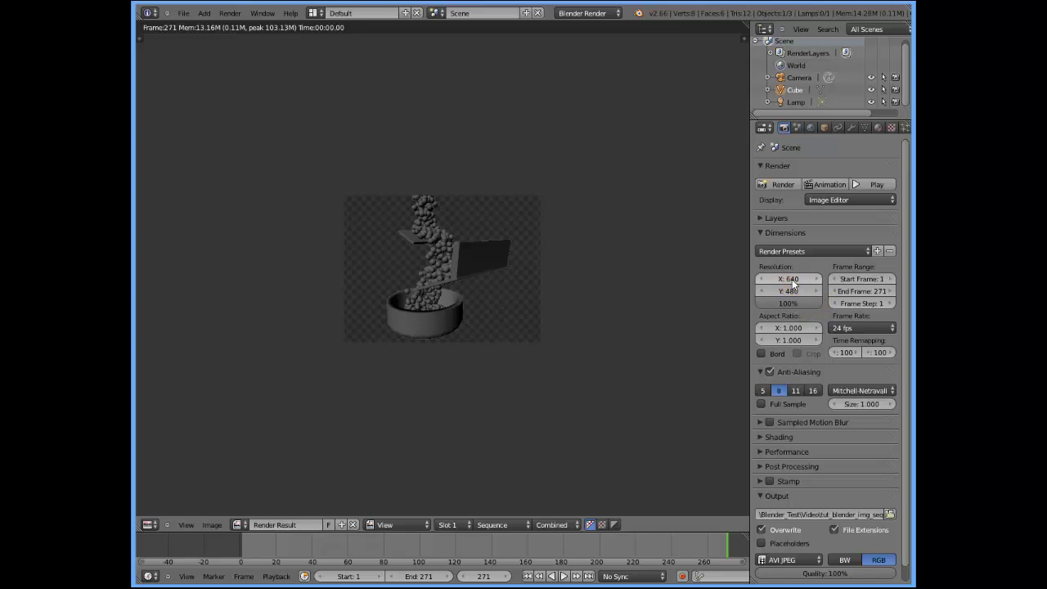
{"action": "left_click", "coordinate": [790, 278]}
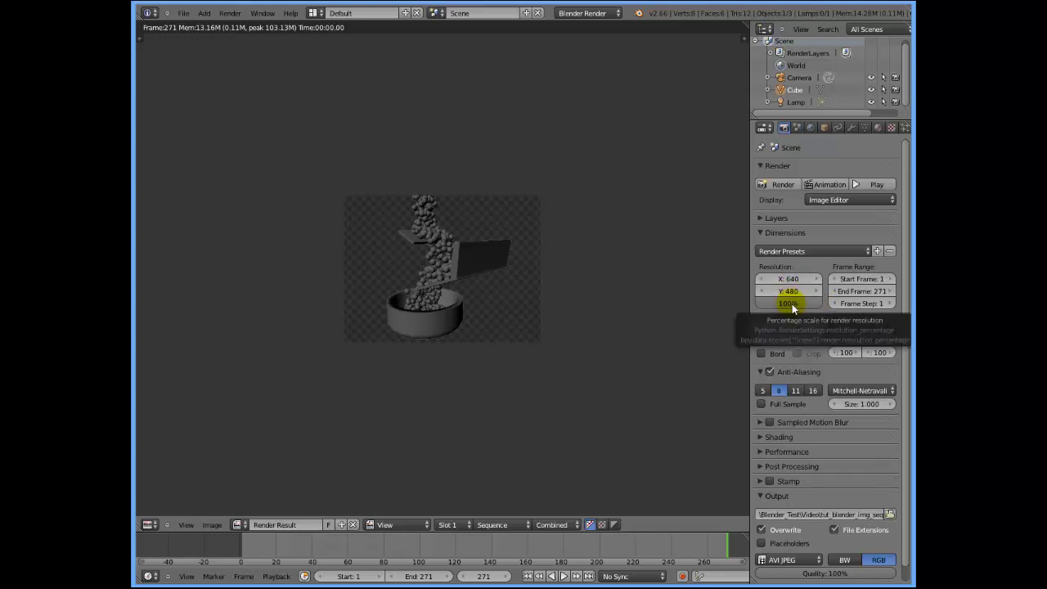
- Permanently delete the old tut_blender_img_seq0001-0271 AVI from the Video folder, then return to Blender
{"action": "mouse_move", "coordinate": [176, 577]}
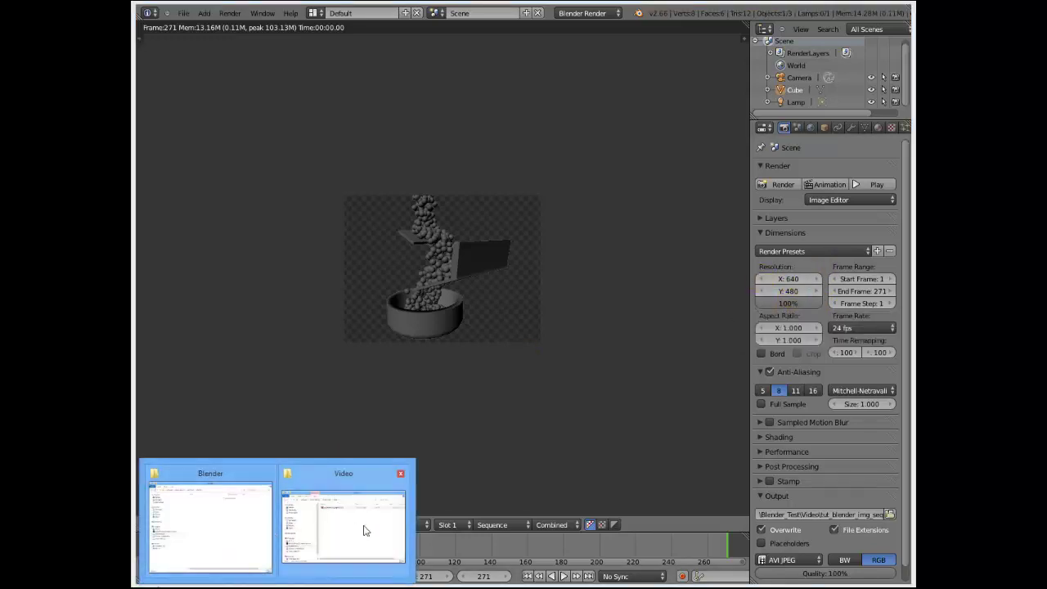
{"action": "left_click", "coordinate": [365, 531]}
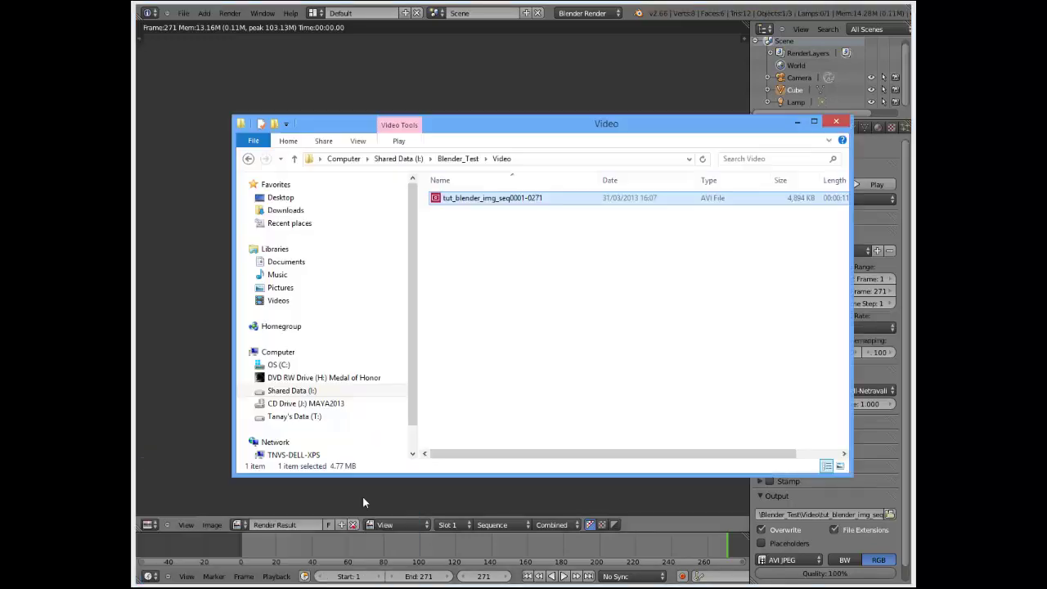
{"action": "left_click", "coordinate": [474, 200]}
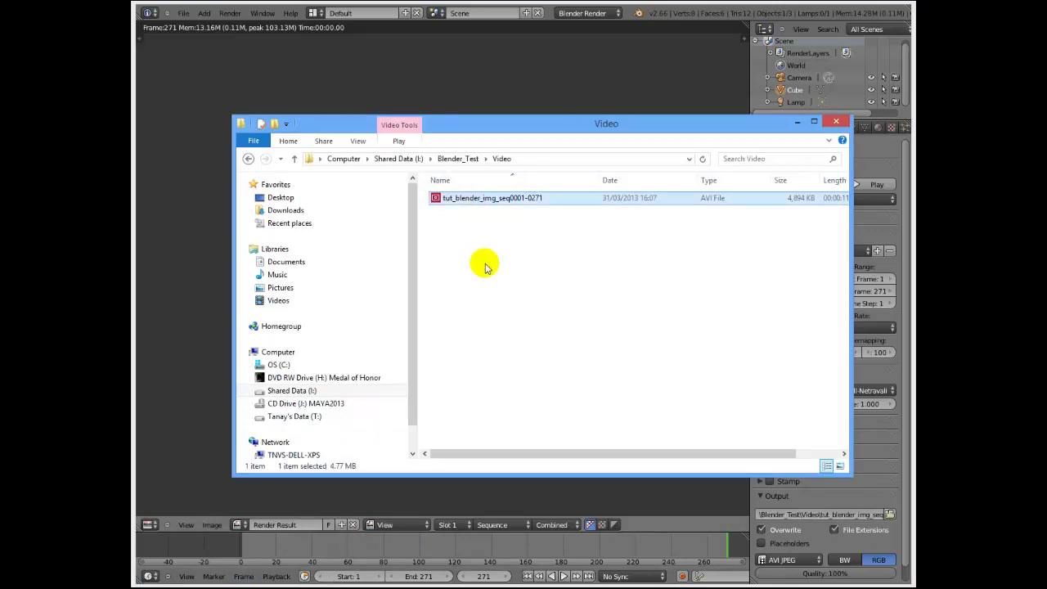
{"action": "key", "text": "shift+Delete"}
{"action": "left_click", "coordinate": [571, 342]}
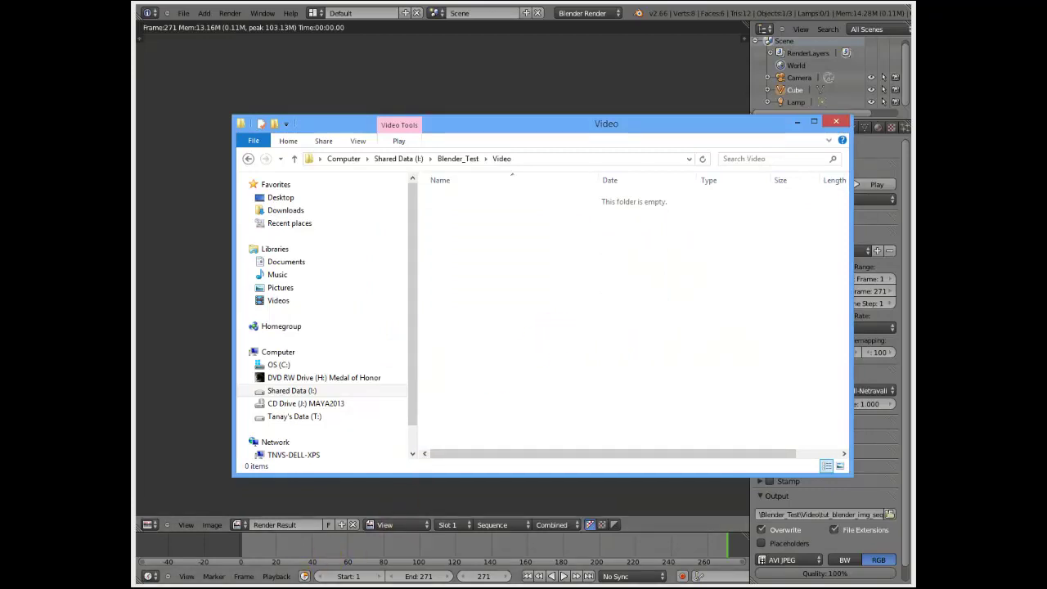
{"action": "left_click", "coordinate": [245, 556]}
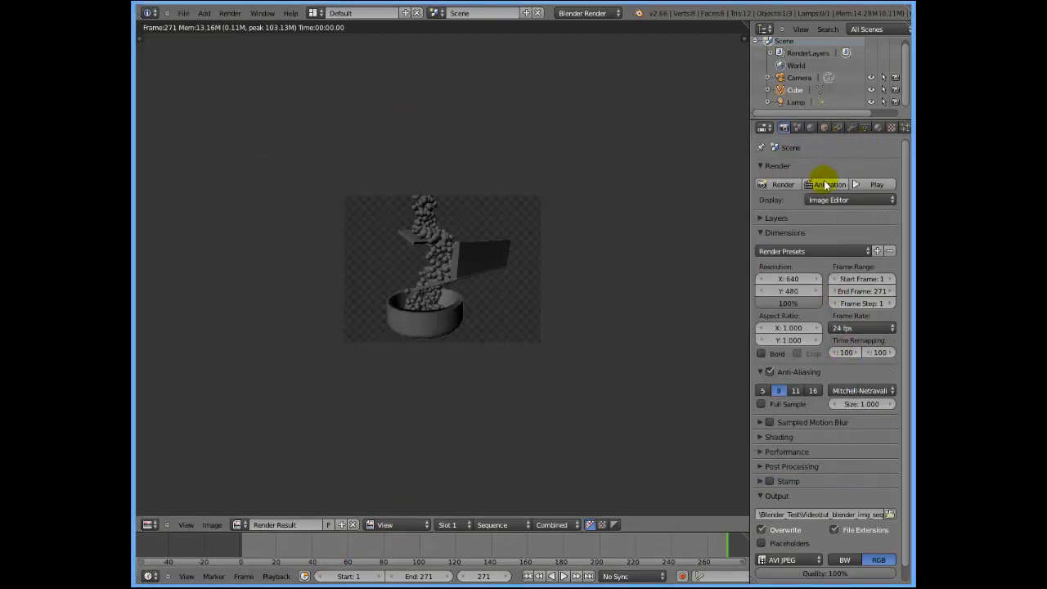
- Render the full 271-frame animation to AVI JPEG at 640 × 480
{"action": "left_click", "coordinate": [826, 185]}
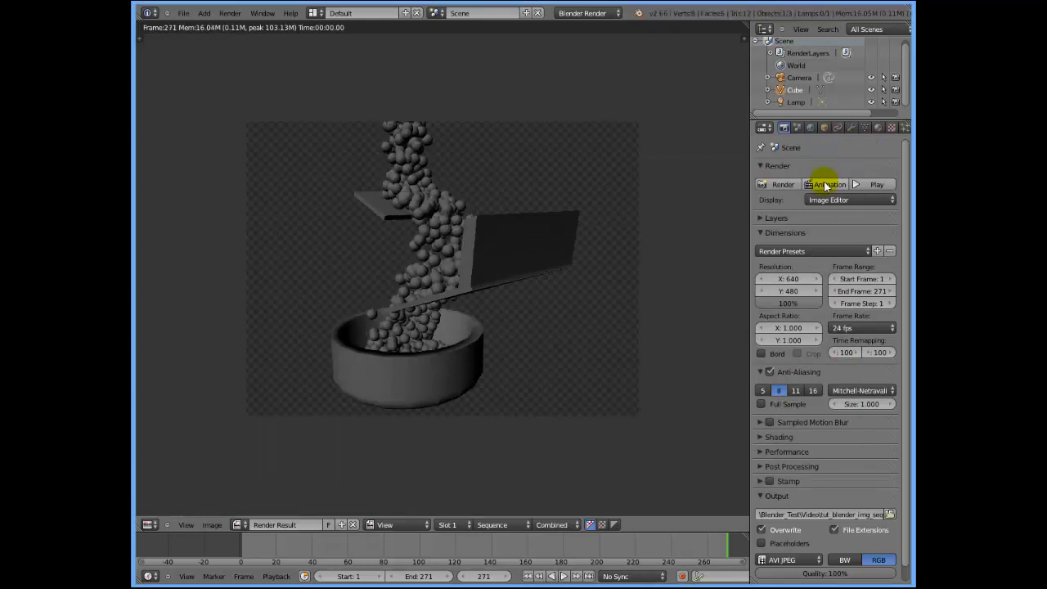
- Open the new tut_blender_img_seq0001-0271 AVI with Windows Media Player and watch it
{"action": "mouse_move", "coordinate": [250, 551]}
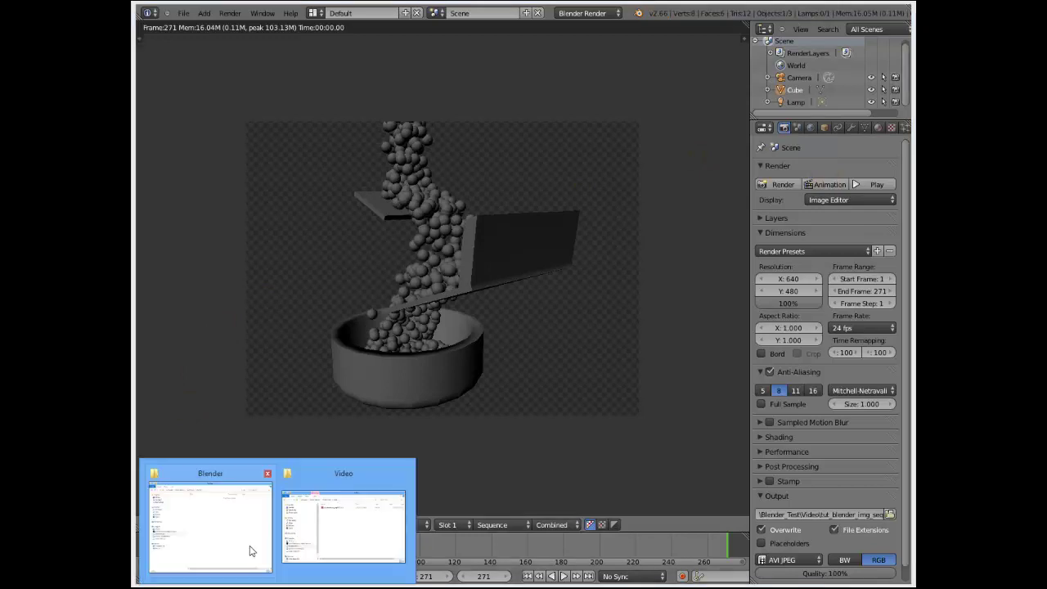
{"action": "left_click", "coordinate": [372, 536]}
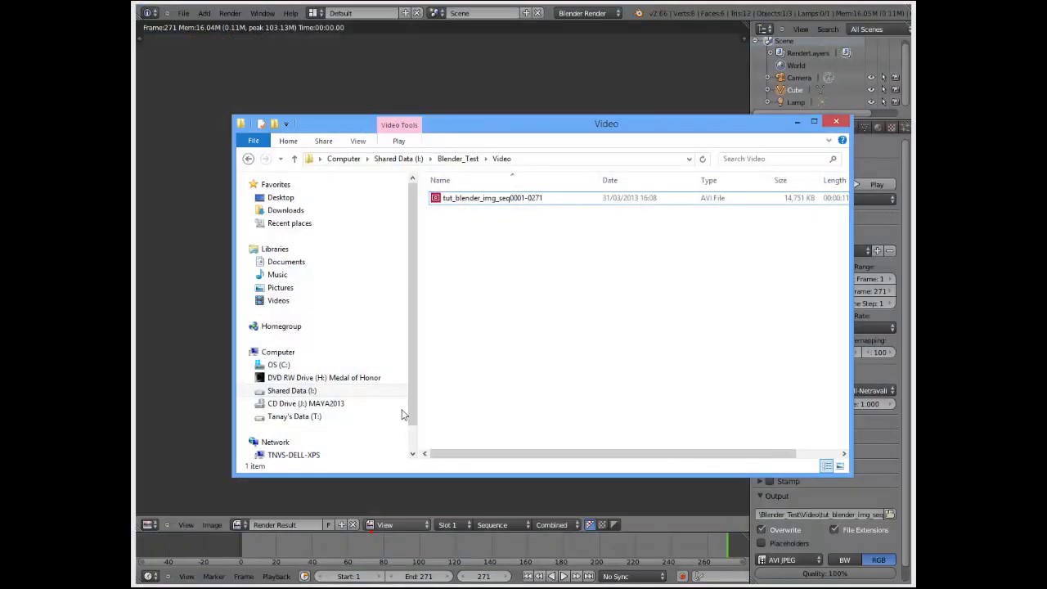
{"action": "right_click", "coordinate": [477, 198]}
{"action": "mouse_move", "coordinate": [659, 255]}
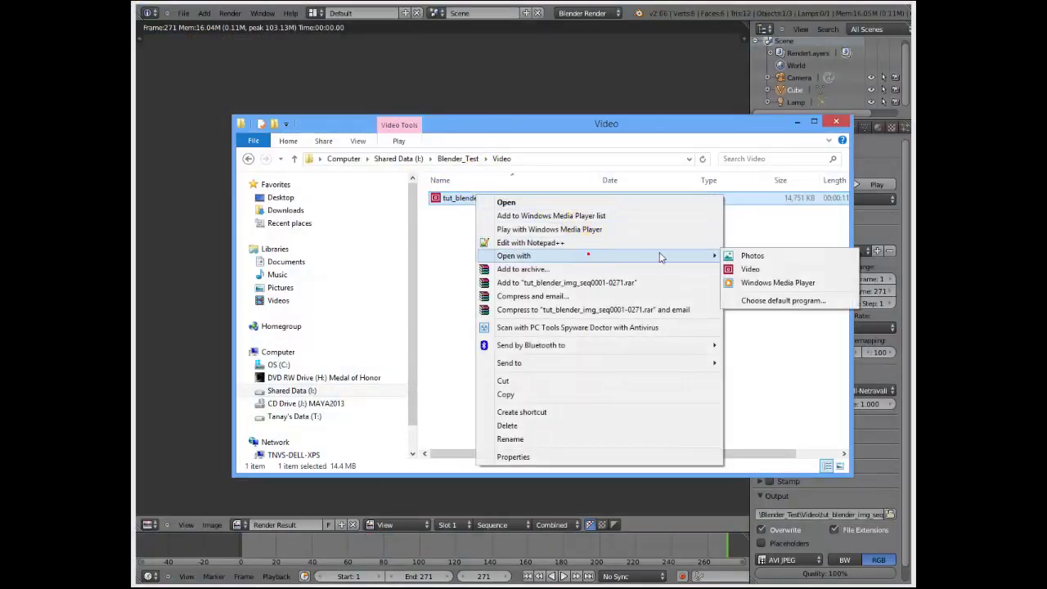
{"action": "left_click", "coordinate": [768, 283]}
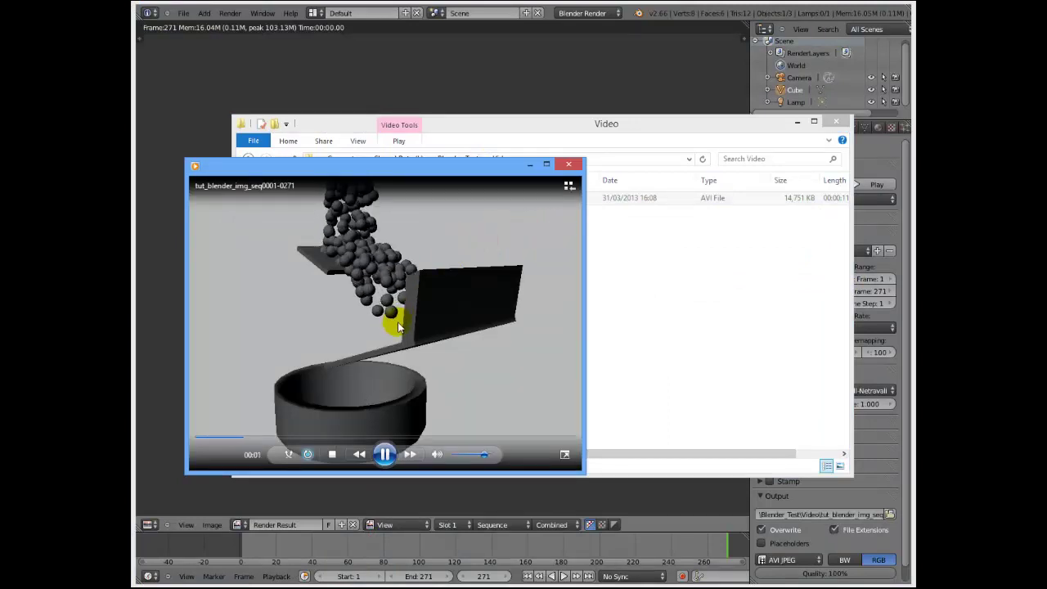
{"action": "left_click_drag", "start_coordinate": [341, 168], "coordinate": [347, 87]}
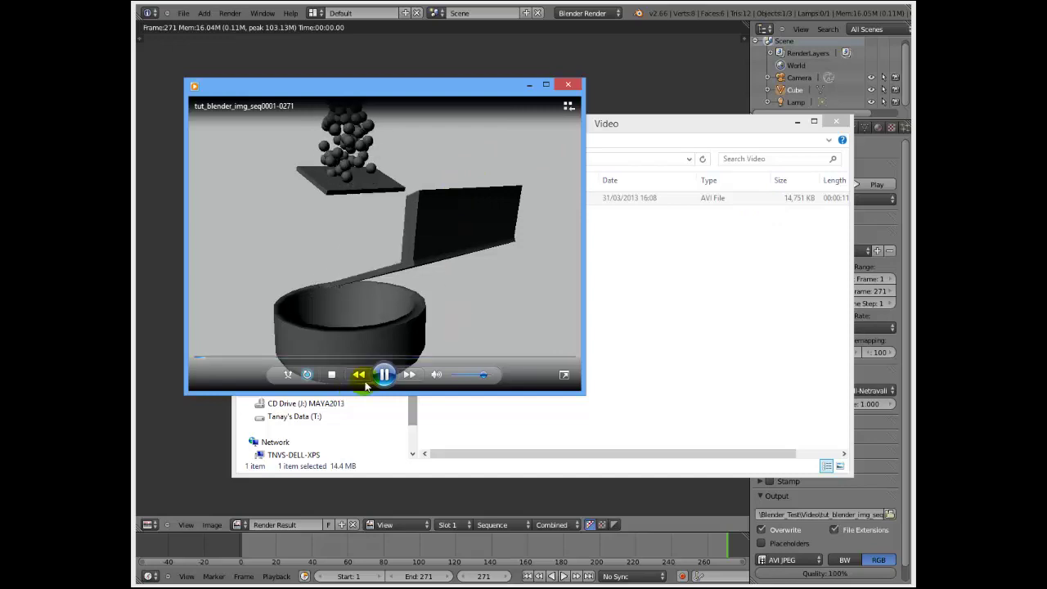
- Widen the Explorer window to check the 14,751 KB file's details, then close the player
{"action": "left_click", "coordinate": [659, 307]}
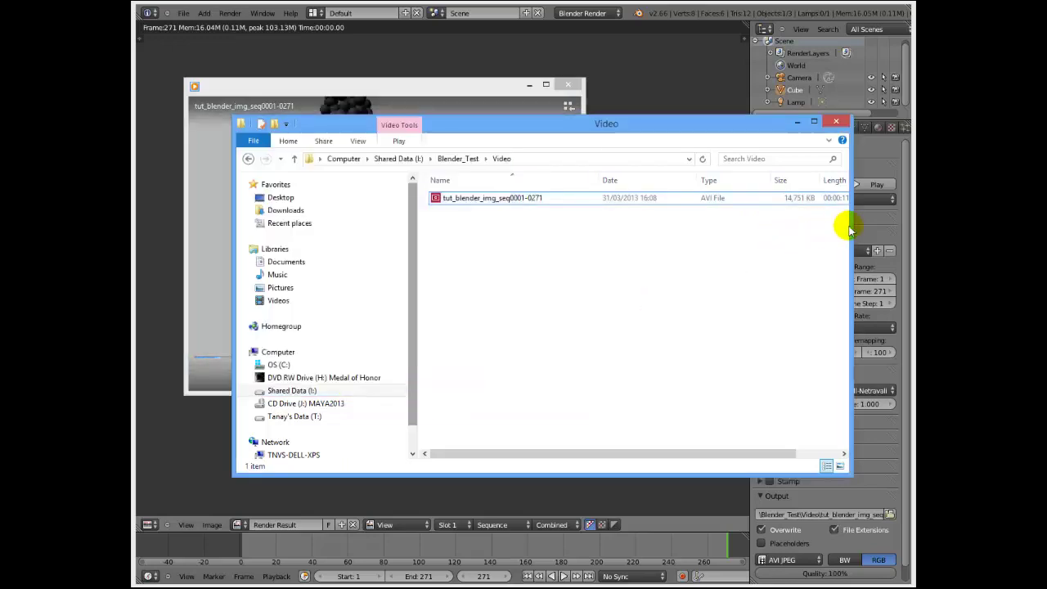
{"action": "left_click_drag", "start_coordinate": [852, 229], "coordinate": [896, 229]}
{"action": "left_click", "coordinate": [799, 210]}
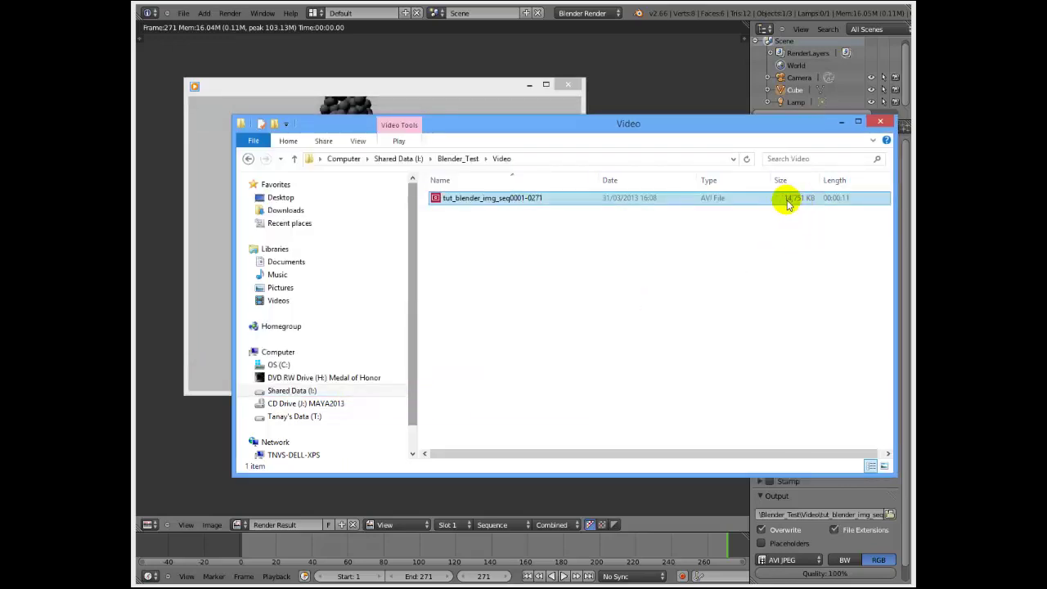
{"action": "left_click", "coordinate": [696, 234]}
{"action": "left_click_drag", "start_coordinate": [483, 124], "coordinate": [459, 134]}
{"action": "left_click", "coordinate": [392, 80]}
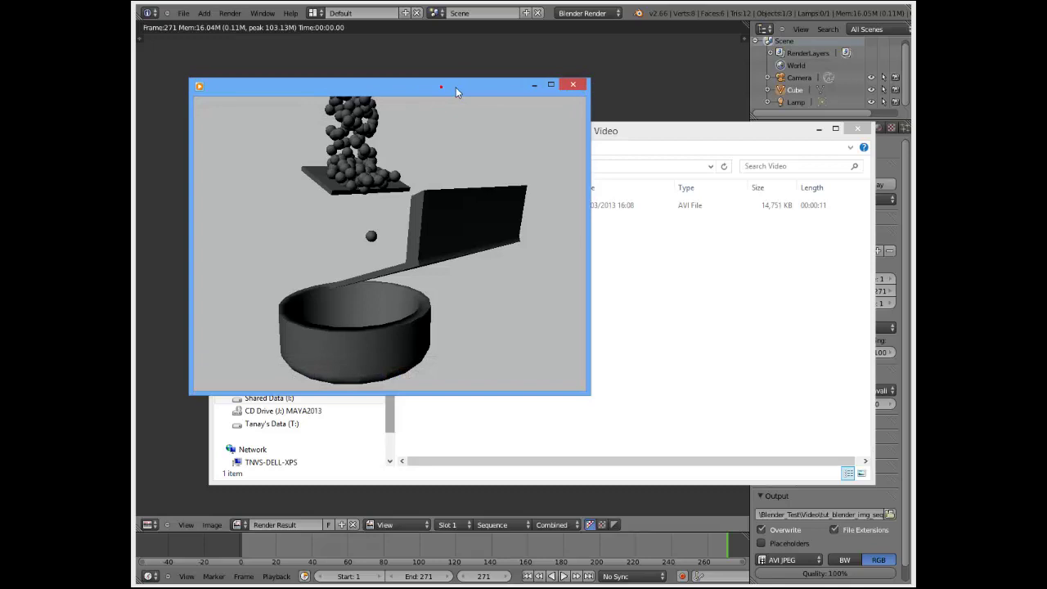
{"action": "left_click_drag", "start_coordinate": [444, 86], "coordinate": [439, 85]}
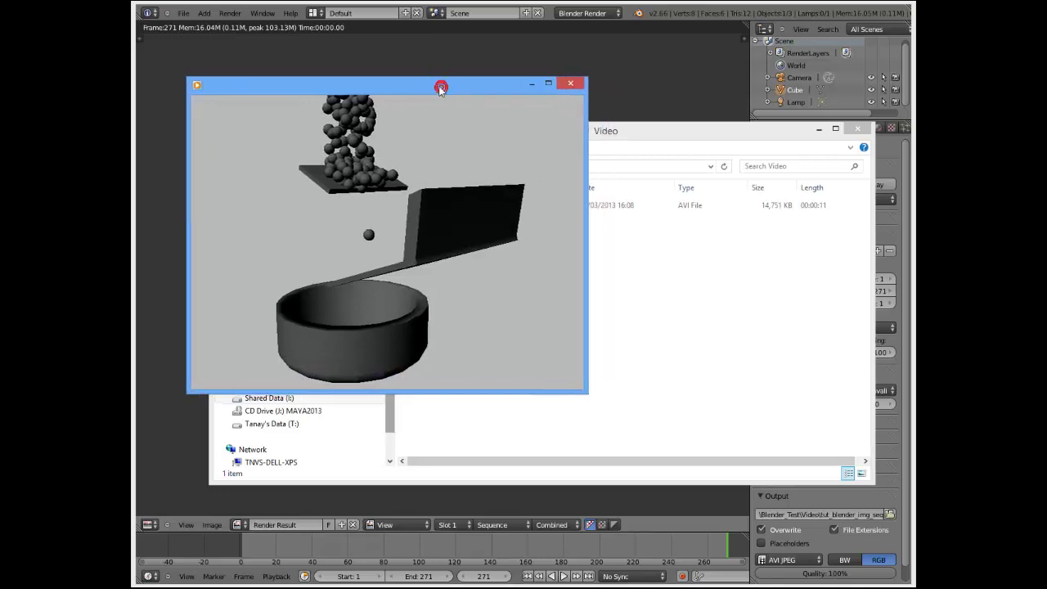
{"action": "left_click", "coordinate": [565, 85]}
- Move and narrow the Explorer window, hide it, and bring the CG Helpline browser page forward
{"action": "left_click_drag", "start_coordinate": [545, 138], "coordinate": [531, 115]}
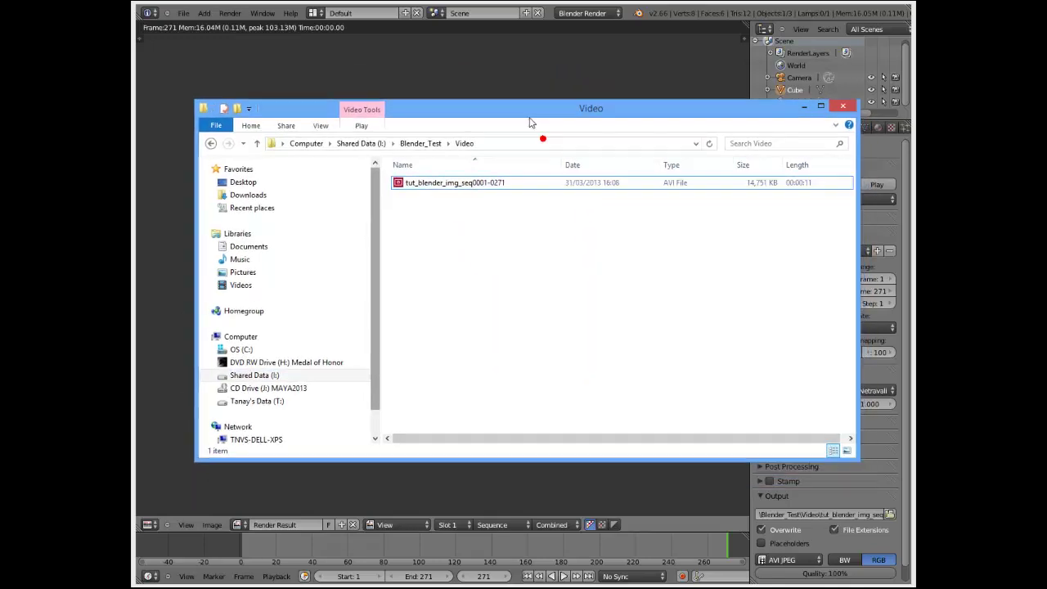
{"action": "left_click_drag", "start_coordinate": [855, 459], "coordinate": [728, 455]}
{"action": "left_click_drag", "start_coordinate": [458, 118], "coordinate": [444, 101]}
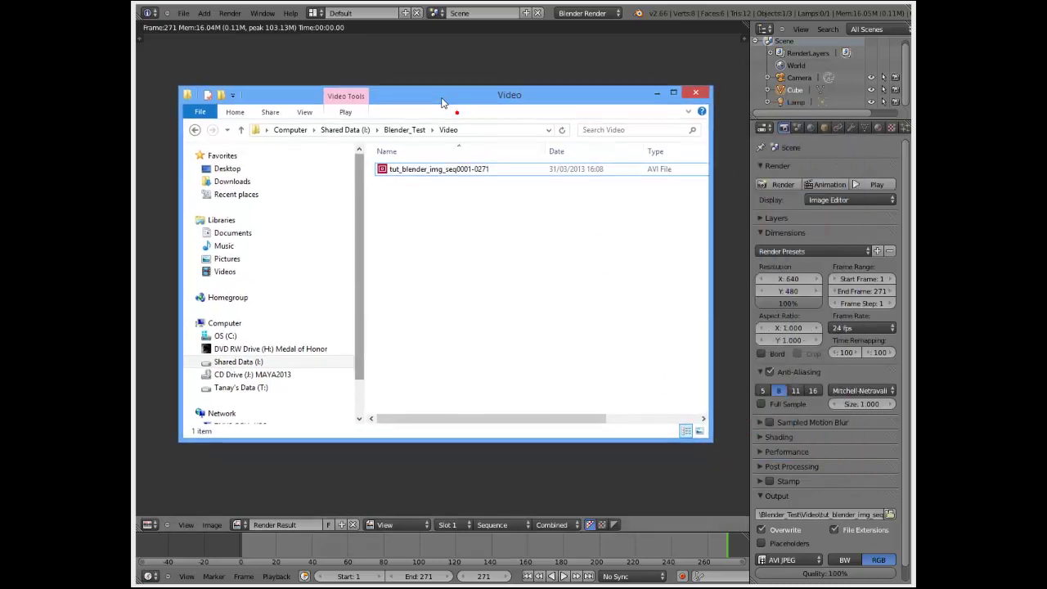
{"action": "left_click", "coordinate": [554, 66]}
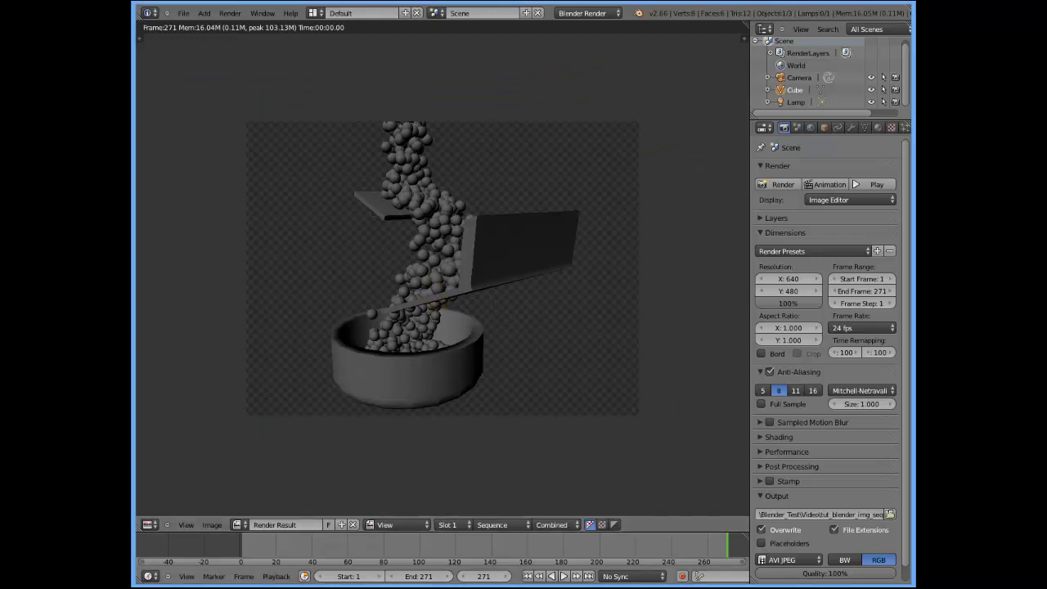
{"action": "mouse_move", "coordinate": [231, 542]}
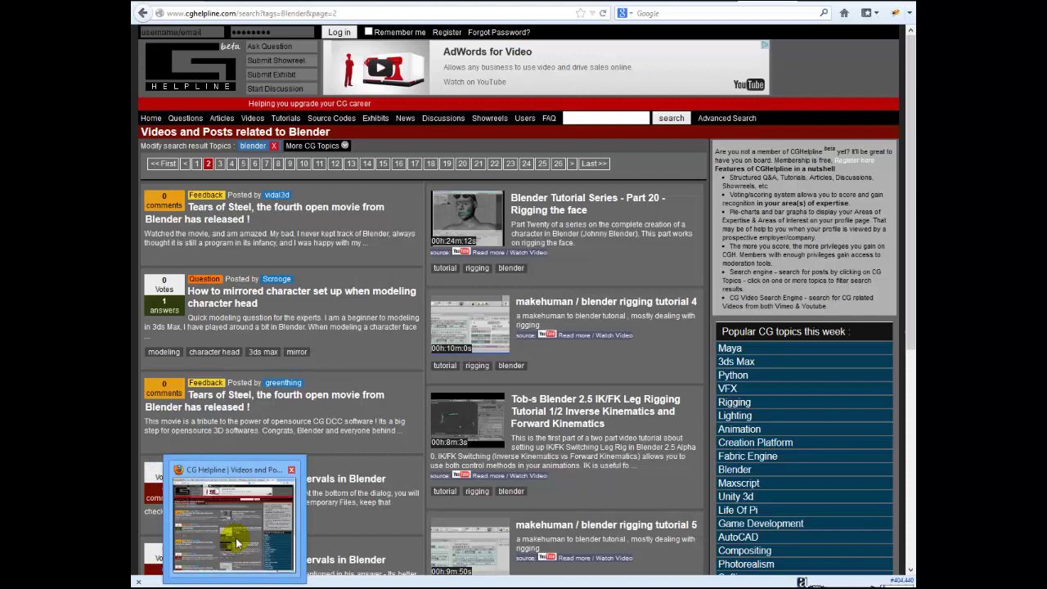
{"action": "left_click", "coordinate": [241, 536]}
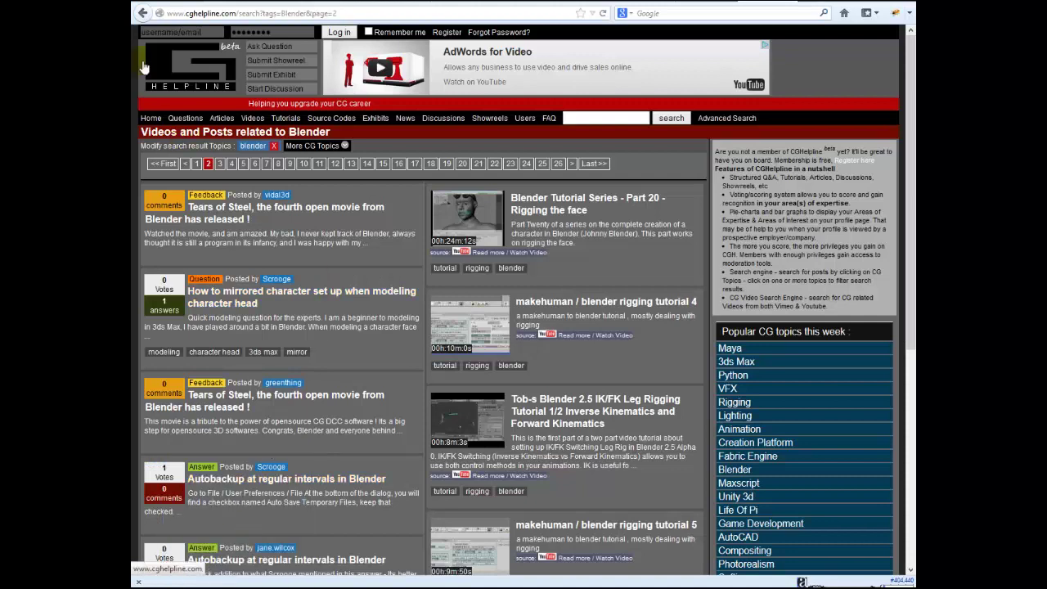